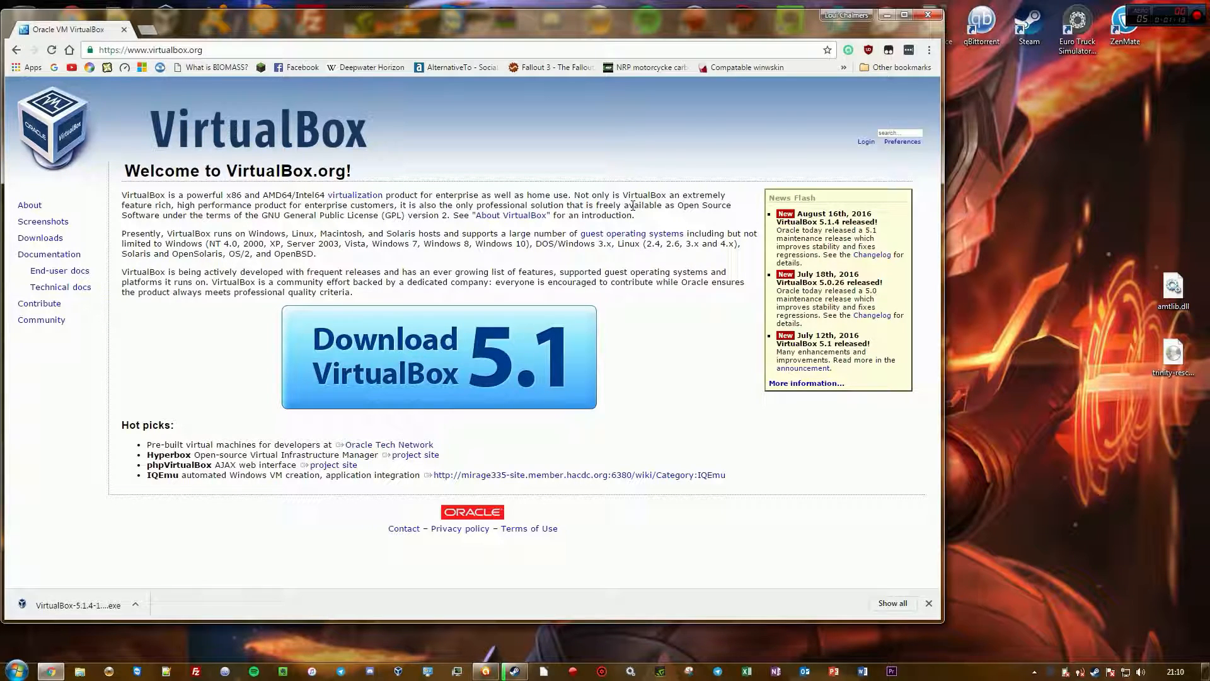
Open the VirtualBox downloads page on virtualbox.org
click(42, 238)
click(41, 163)
click(339, 370)
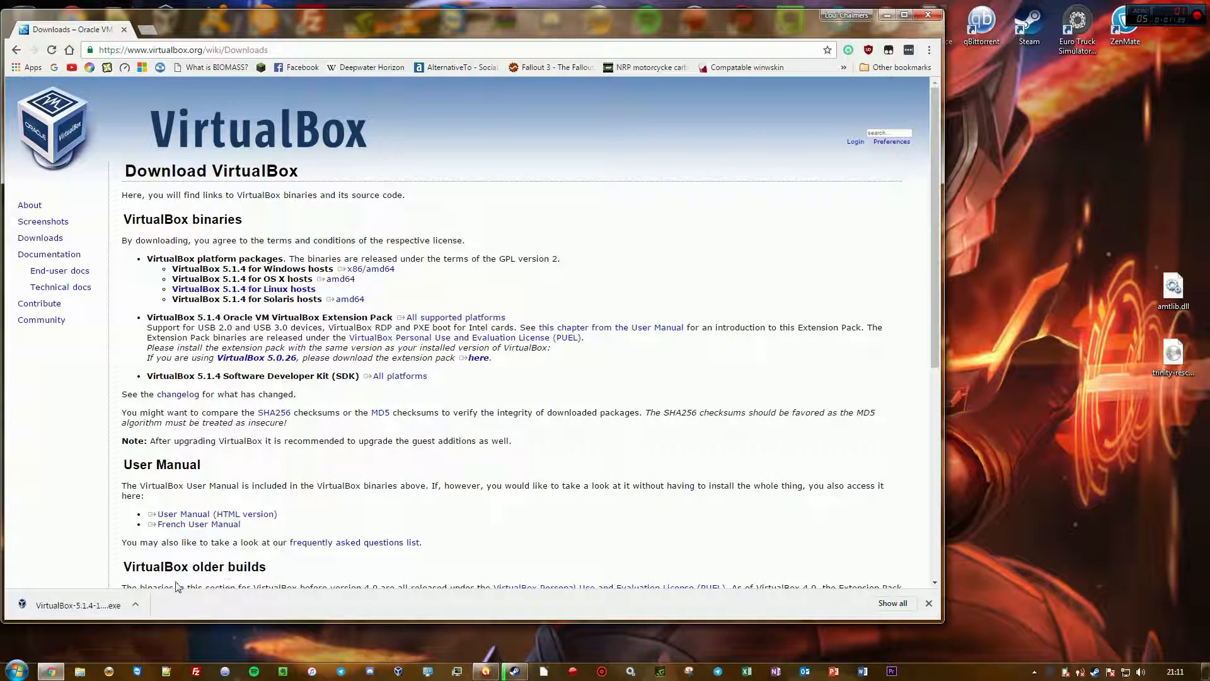
Launch the downloaded VirtualBox 5.1.4 installer from the browser's downloads list and minimize the browser
click(889, 602)
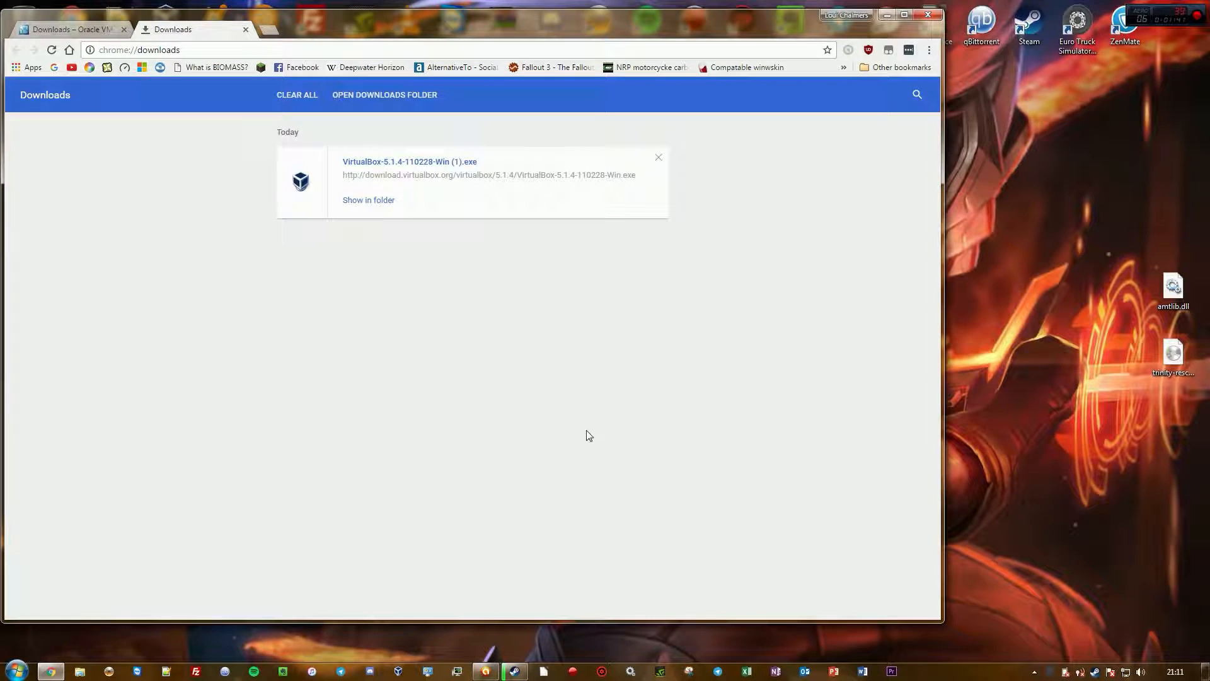
click(433, 165)
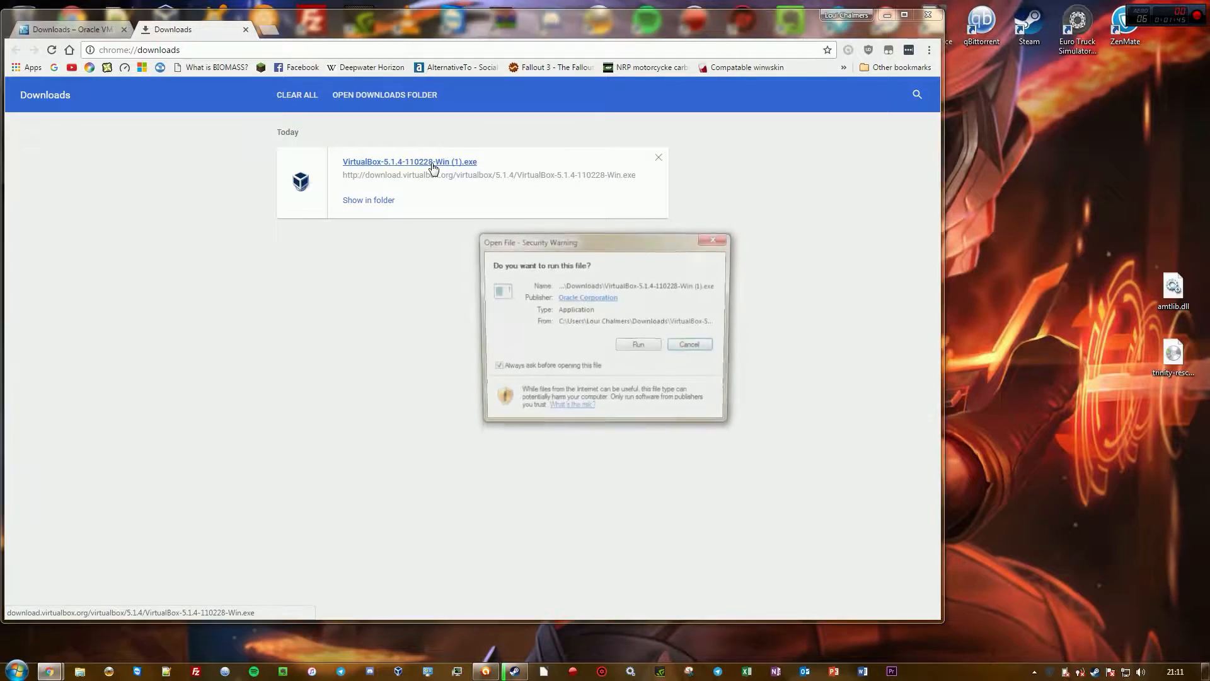
click(646, 348)
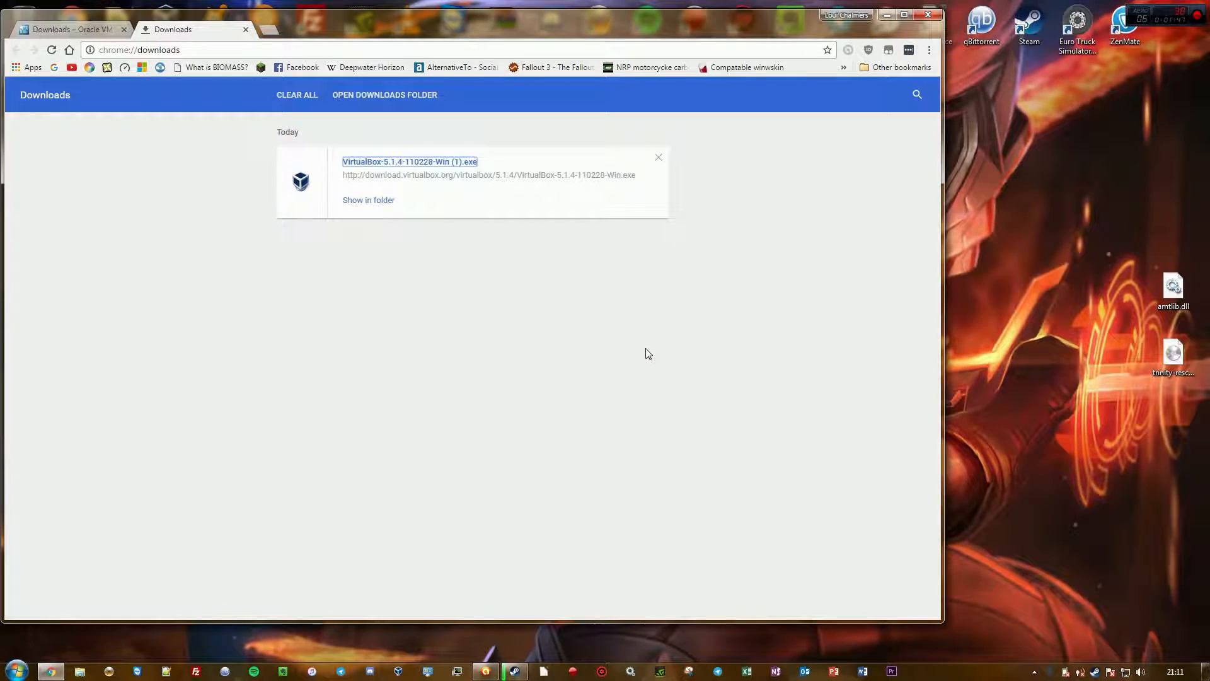
click(888, 15)
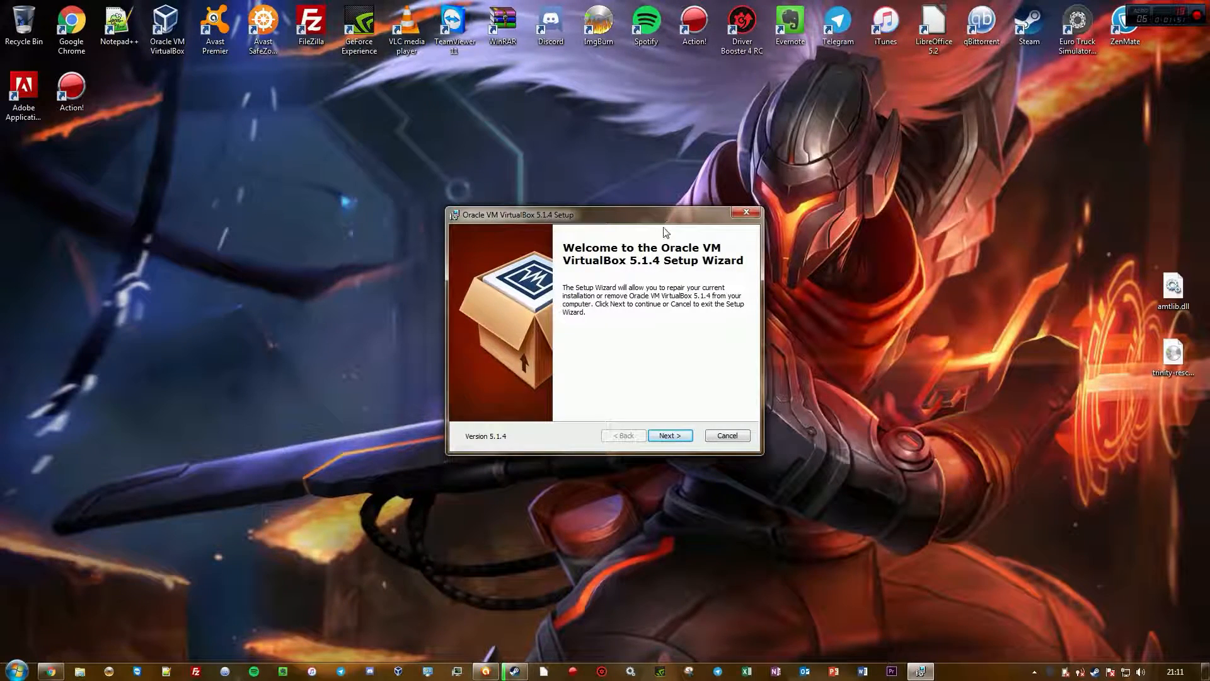
Advance the setup wizard past the welcome page, then cancel the installation
click(670, 437)
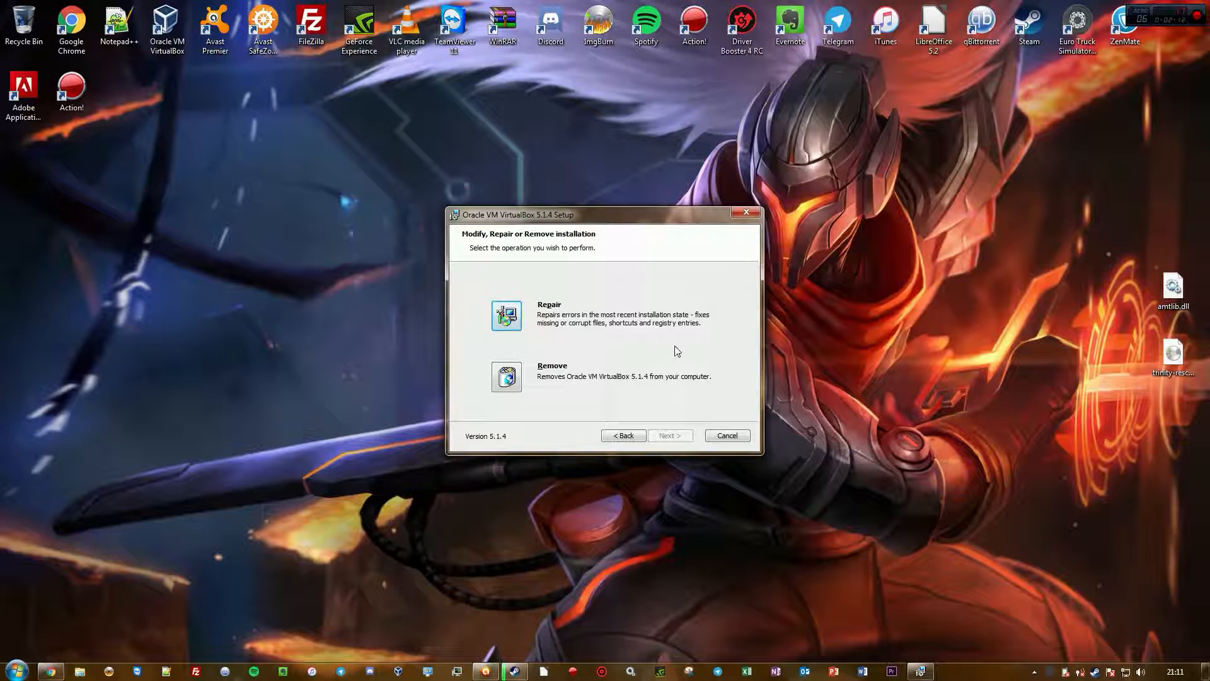
click(717, 441)
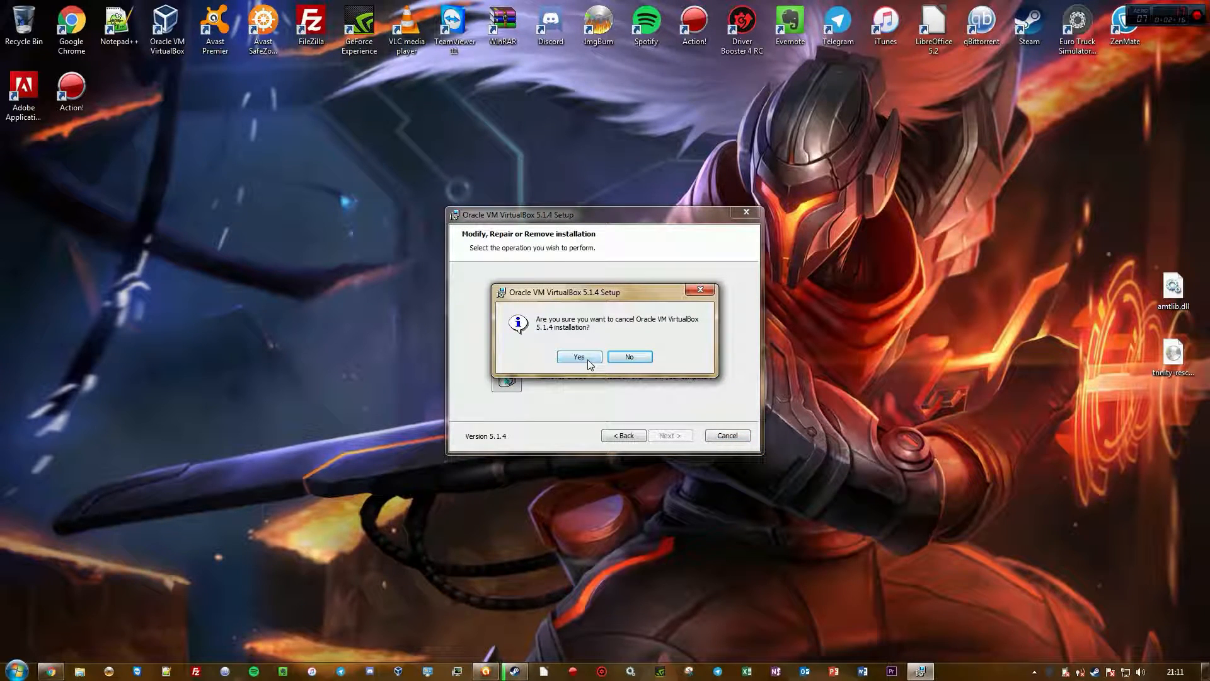
click(578, 357)
click(670, 436)
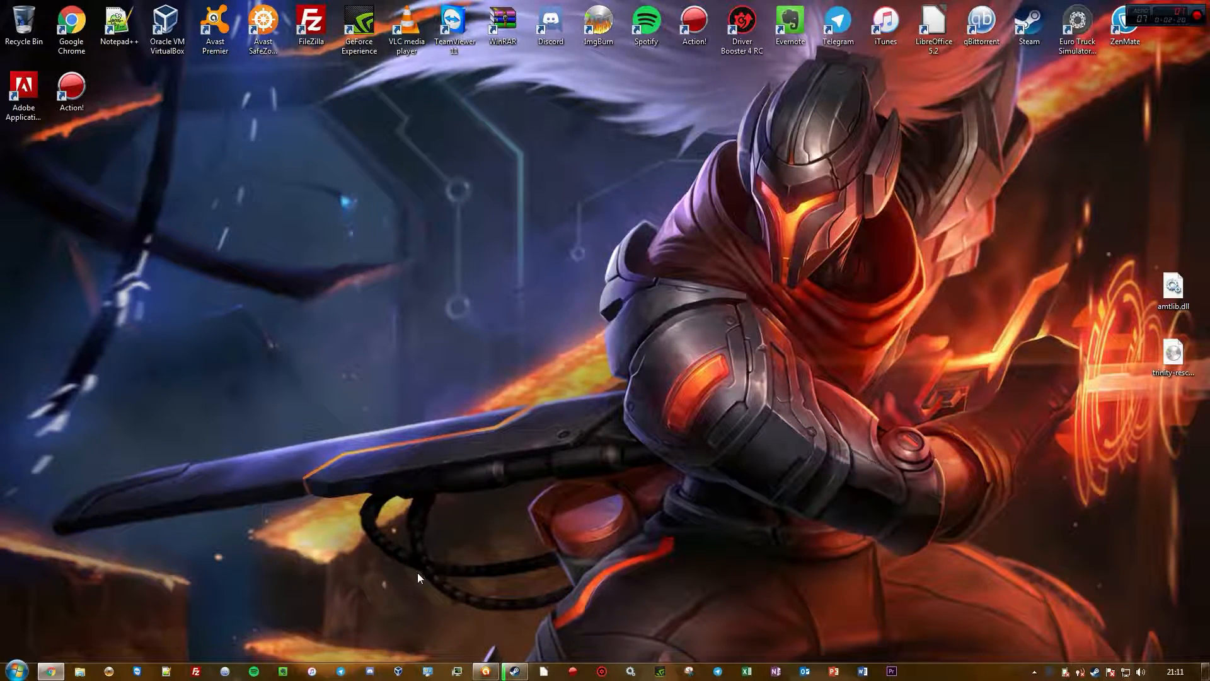
Launch Oracle VM VirtualBox, then move and enlarge the VirtualBox Manager window
click(16, 671)
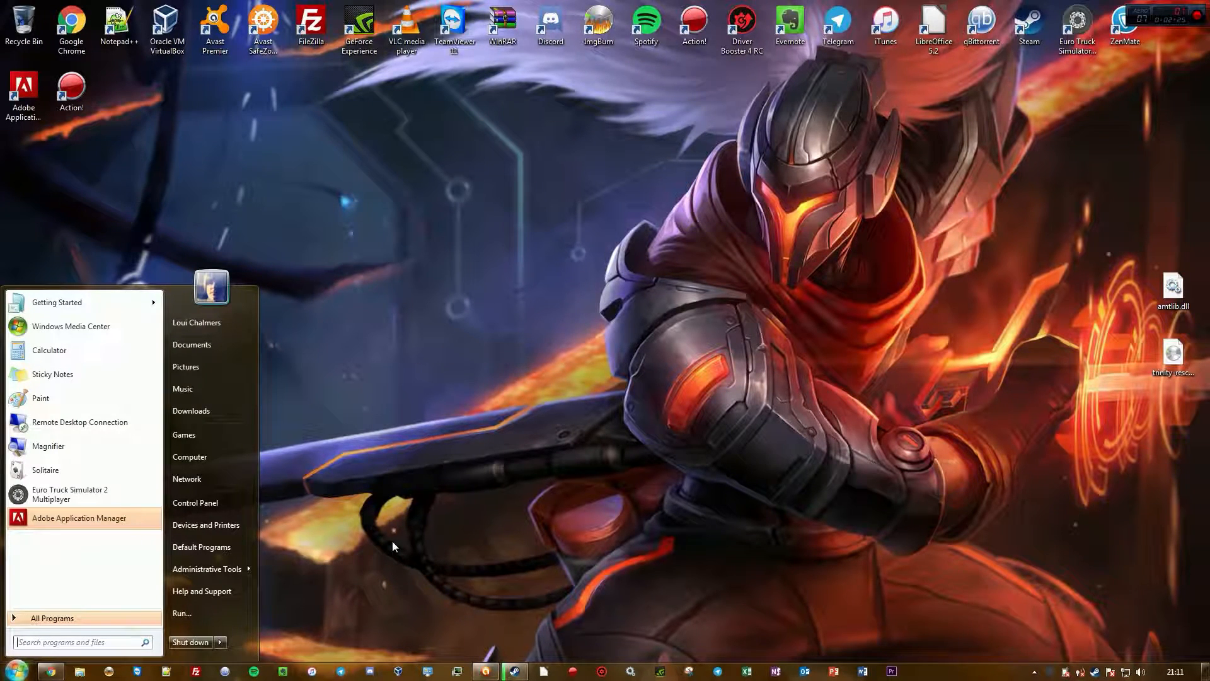
click(140, 60)
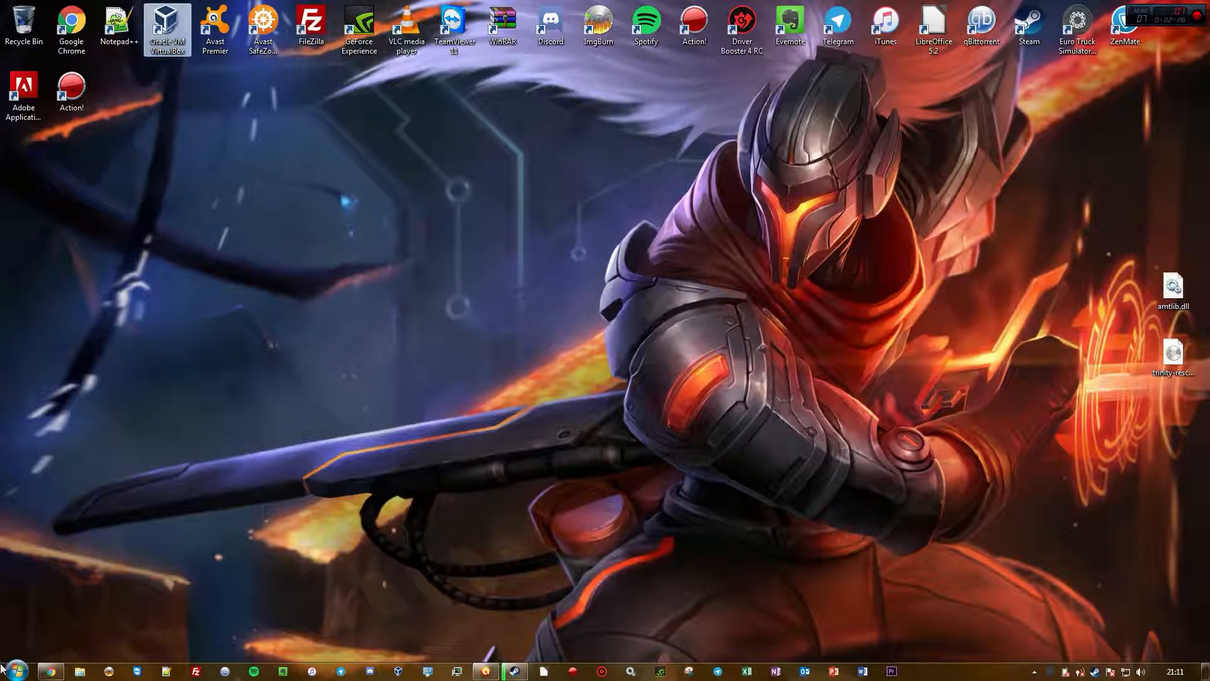
key(super)
text(virt)
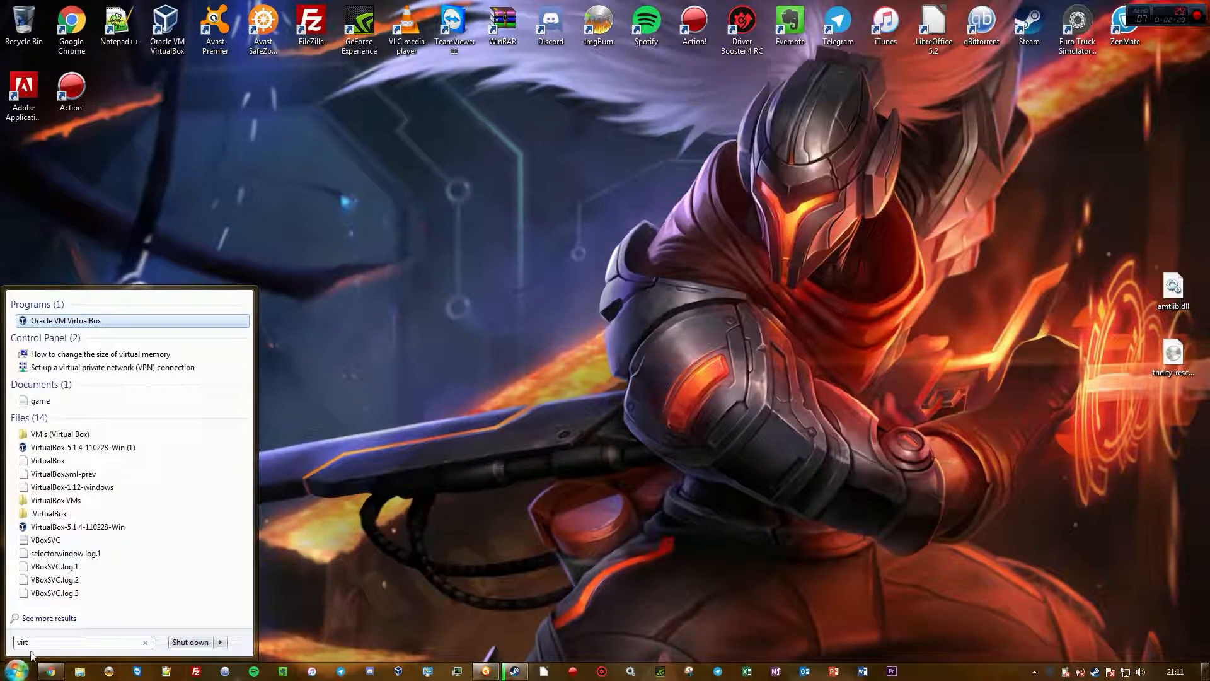
click(429, 567)
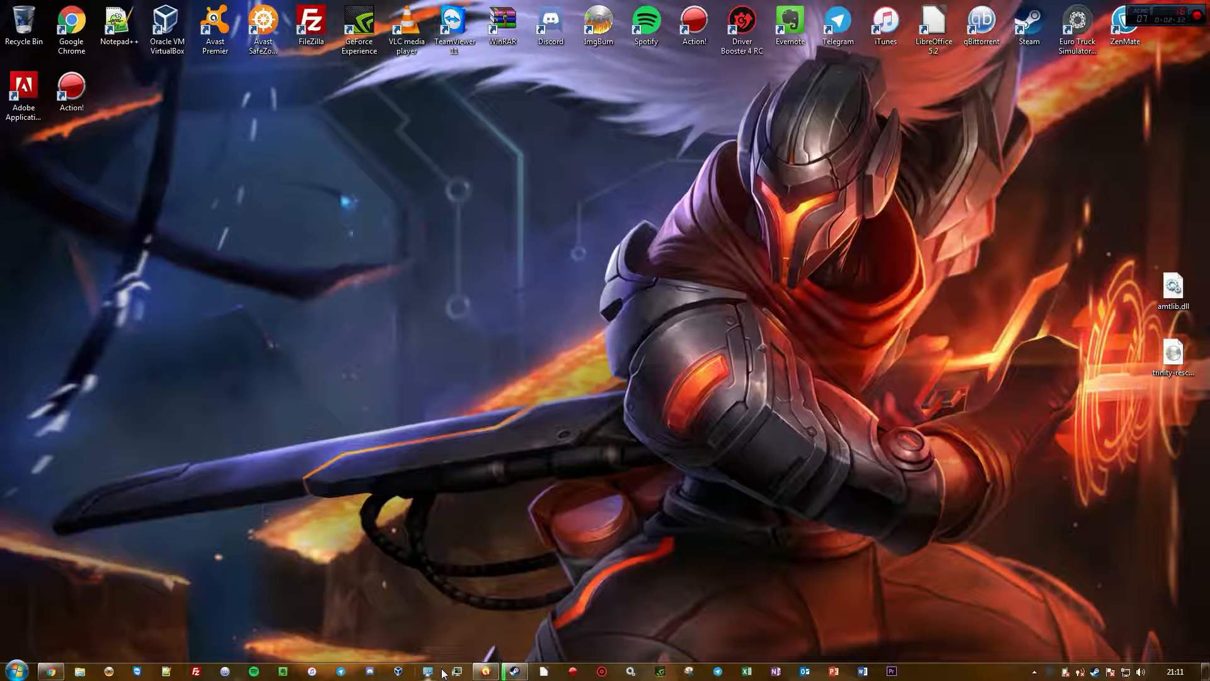
click(397, 673)
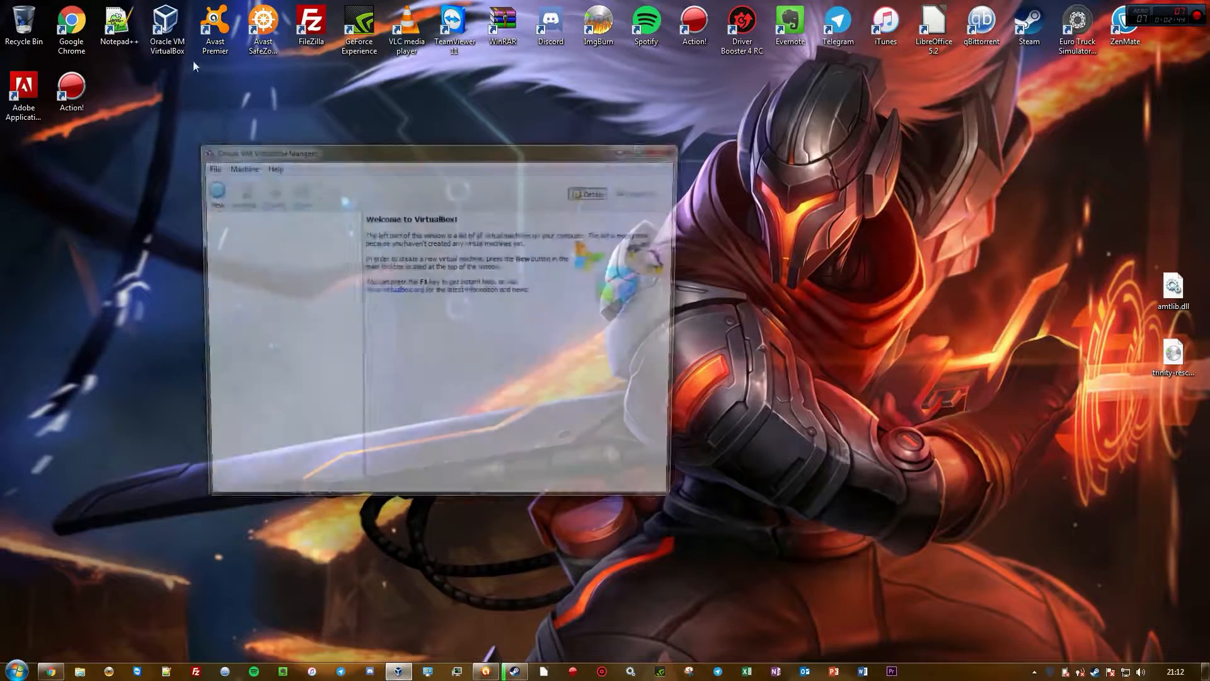
drag(378, 149, 308, 80)
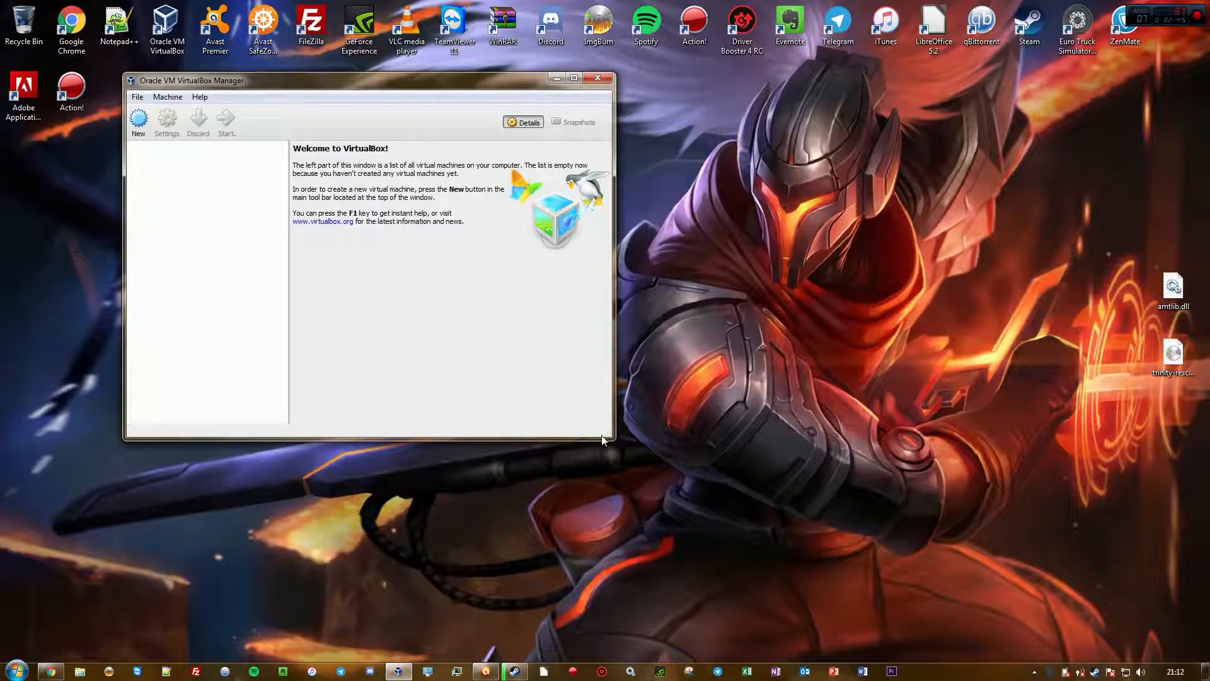
drag(611, 433, 987, 557)
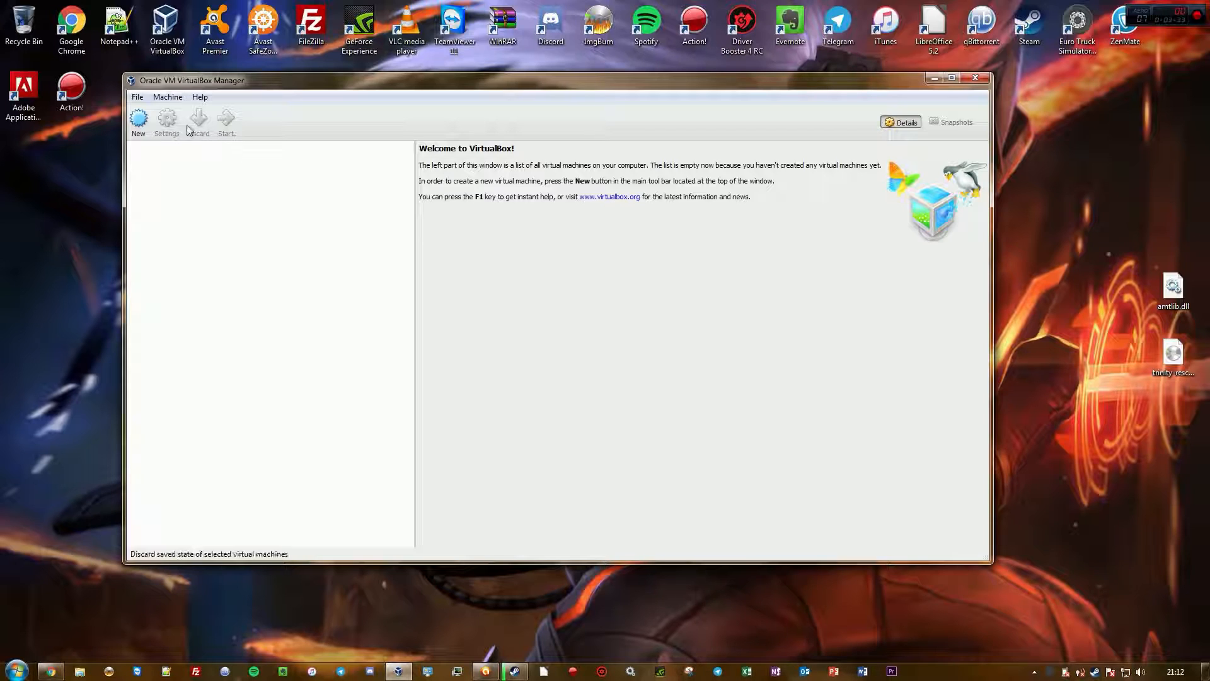
Open the VirtualBox global Preferences window
click(149, 99)
mouse_move(140, 102)
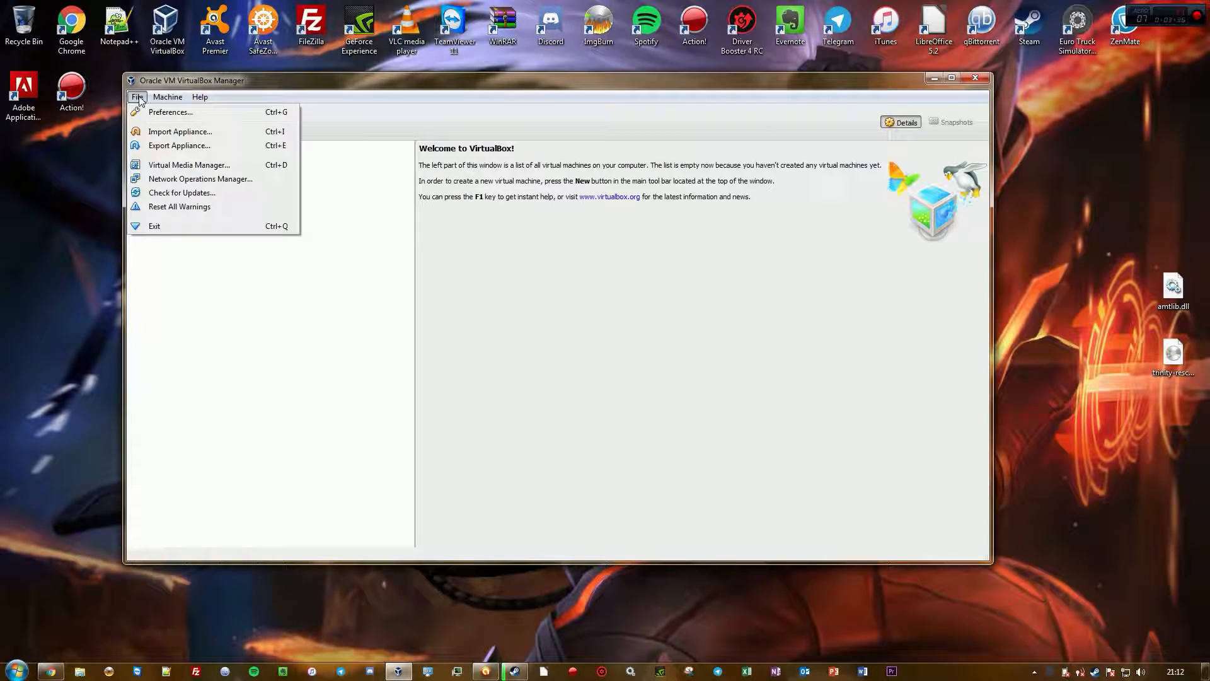
click(169, 114)
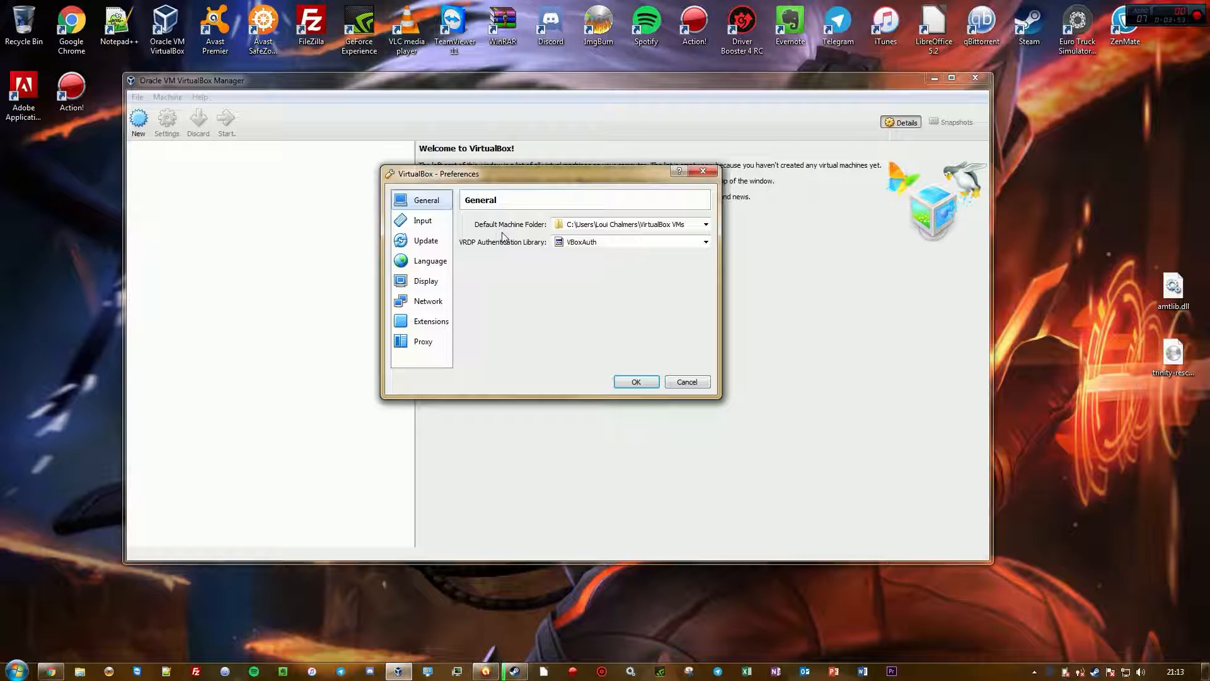
Browse the computer's drives in Windows Explorer, then close it
click(79, 671)
click(75, 381)
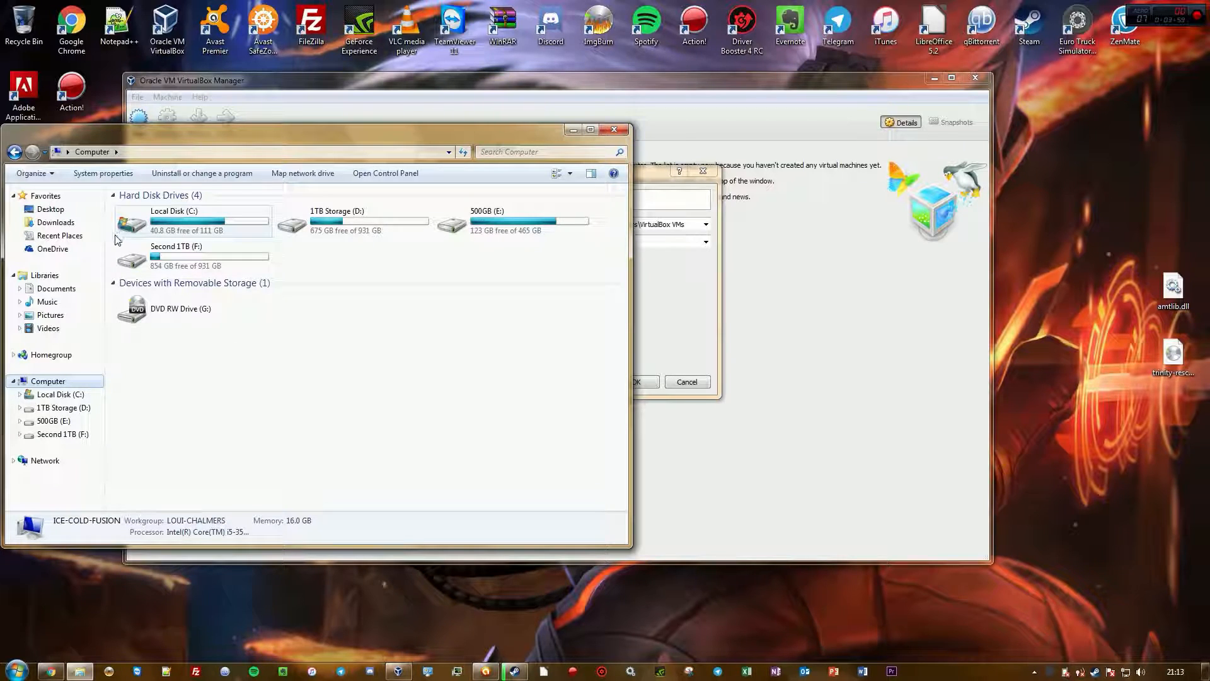
click(183, 231)
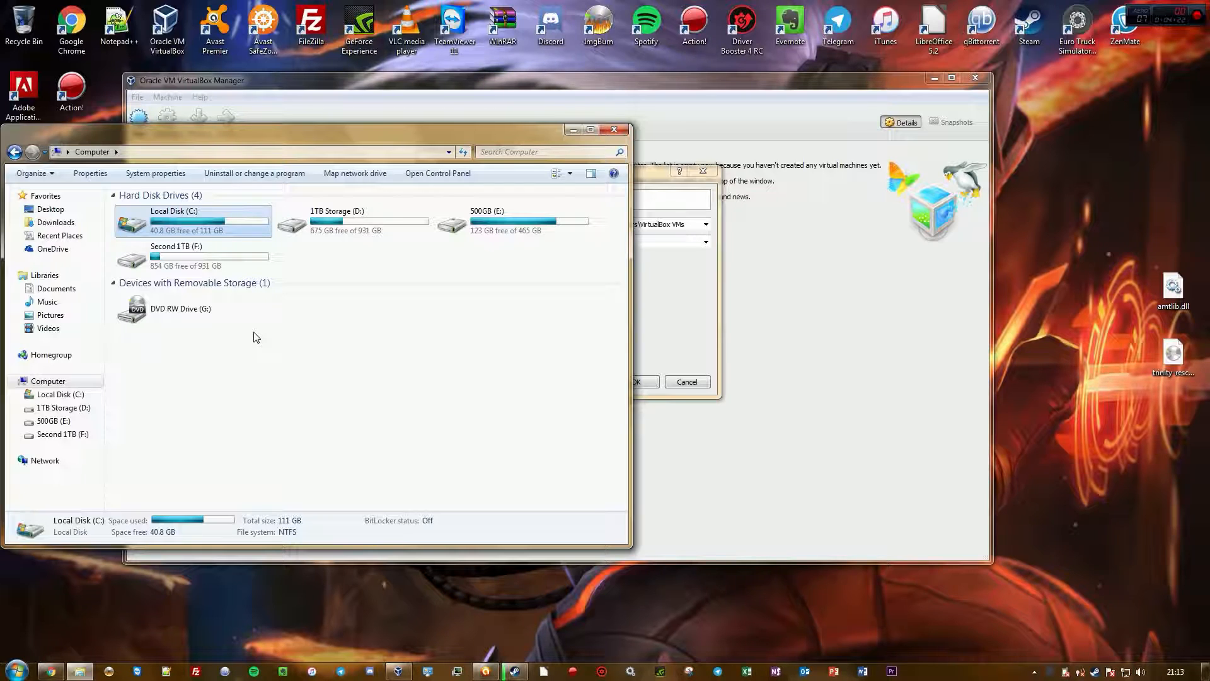
double_click(249, 246)
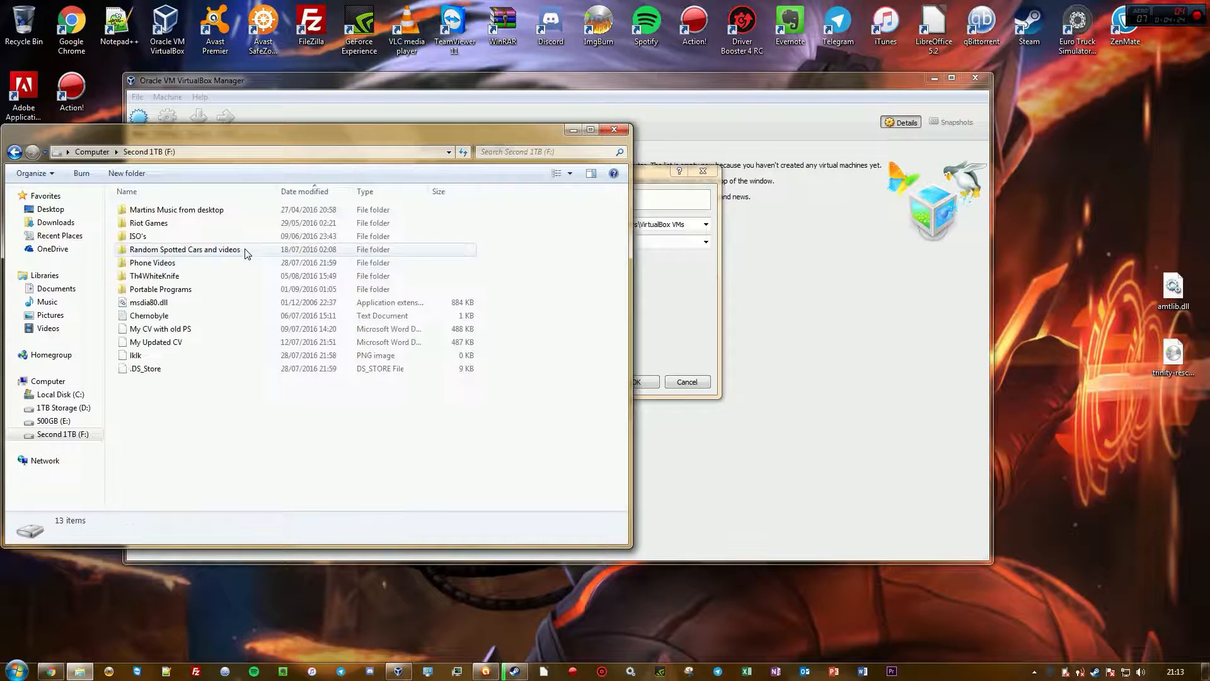
click(14, 151)
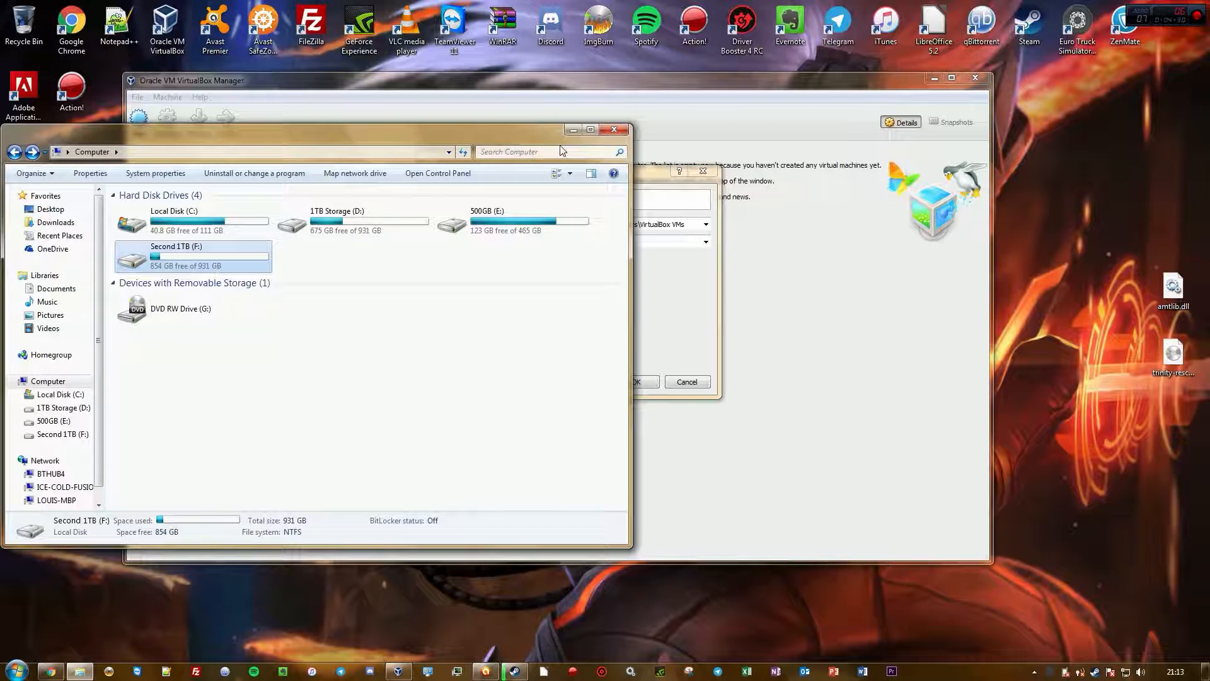
click(614, 129)
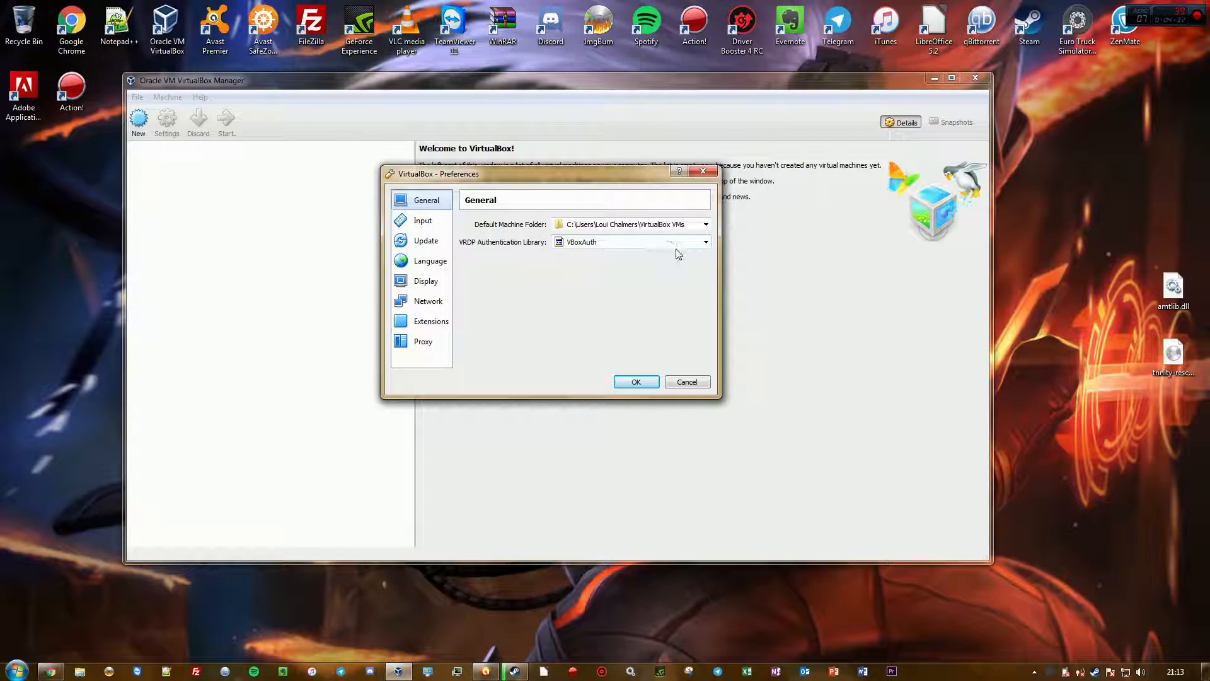
Try to choose another Default Machine Folder on Local Disk (C:), then cancel the folder picker
click(707, 224)
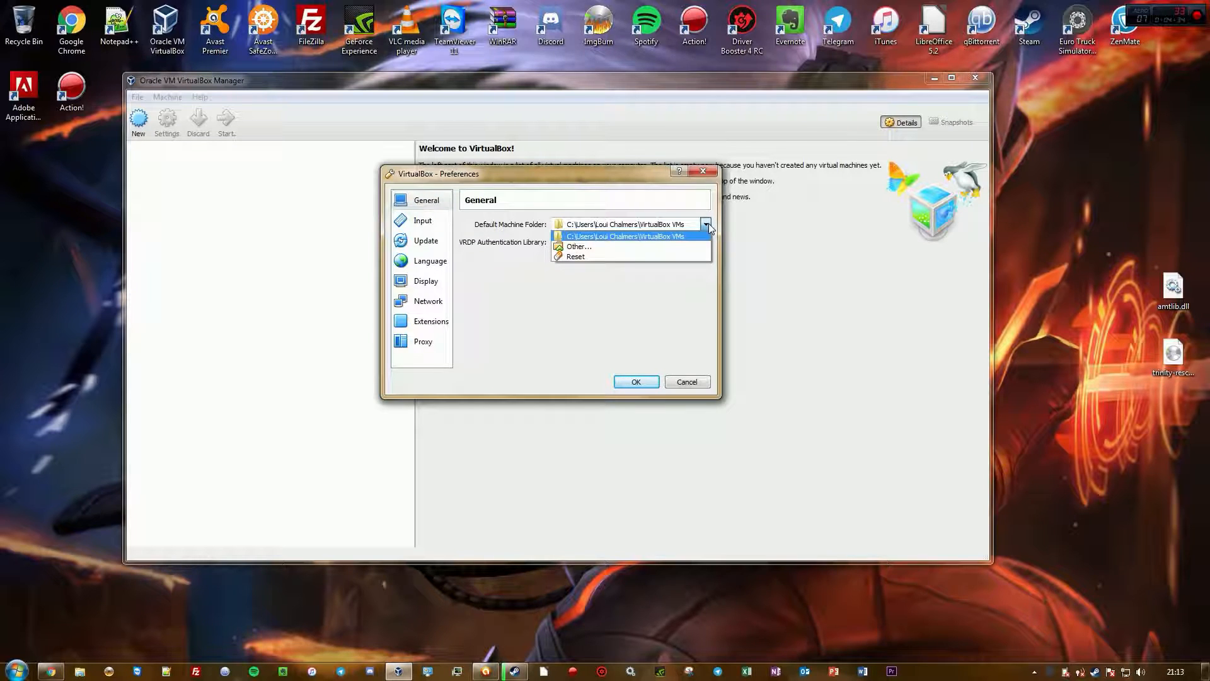
click(681, 246)
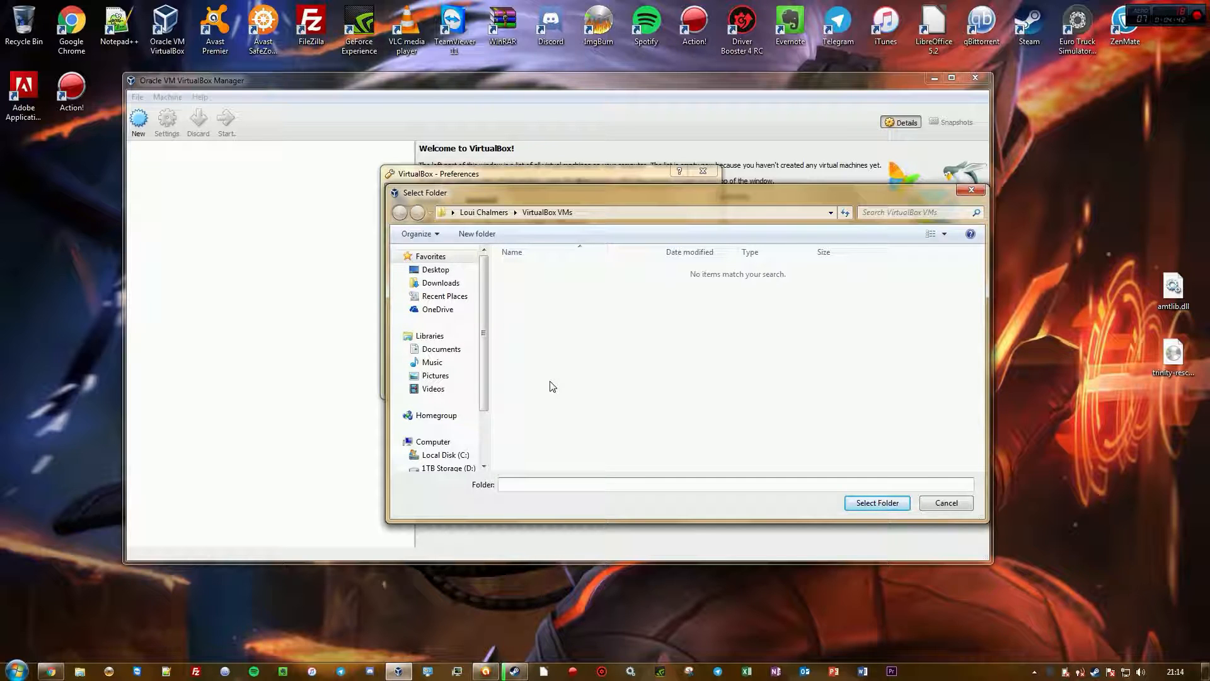
scroll(440, 409, down, 1)
click(441, 409)
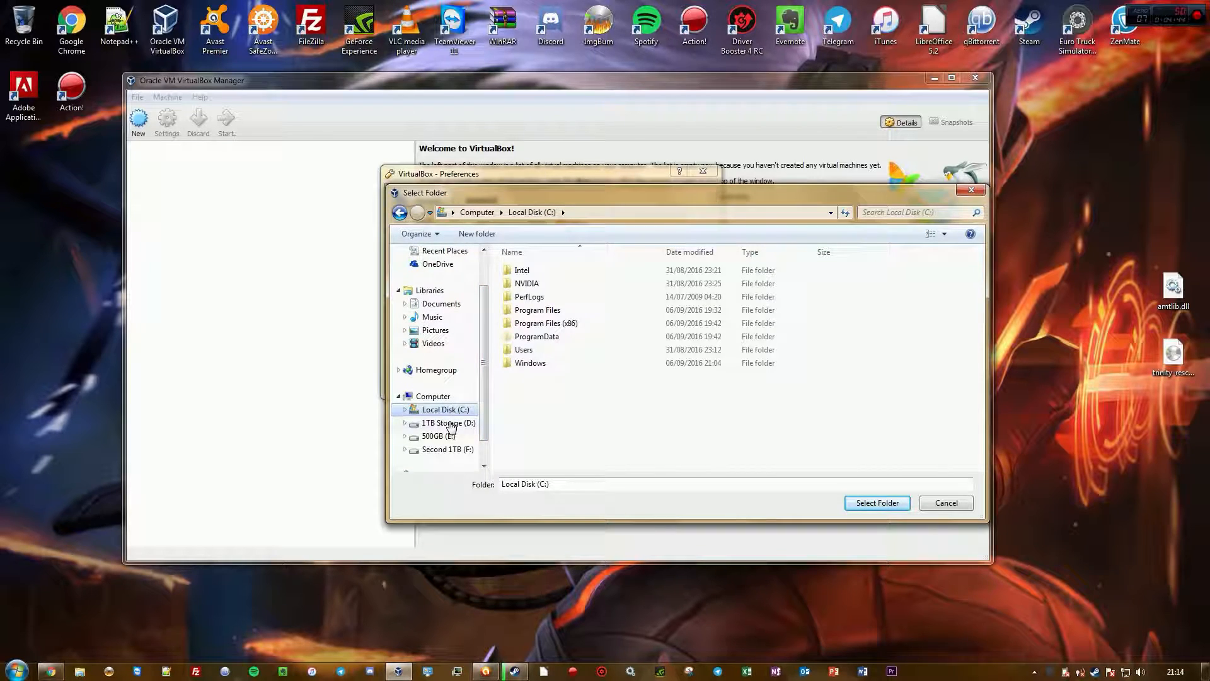
click(943, 505)
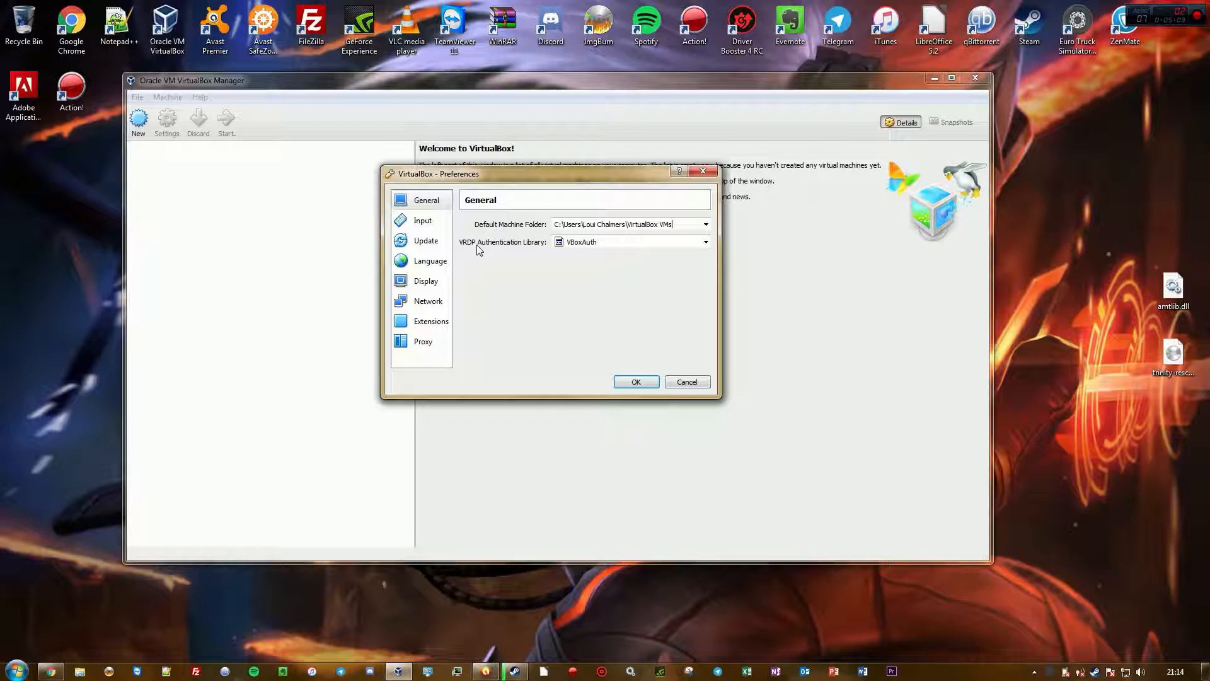
Review the Input shortcut lists for the manager and virtual machine, then the Update check settings
click(434, 226)
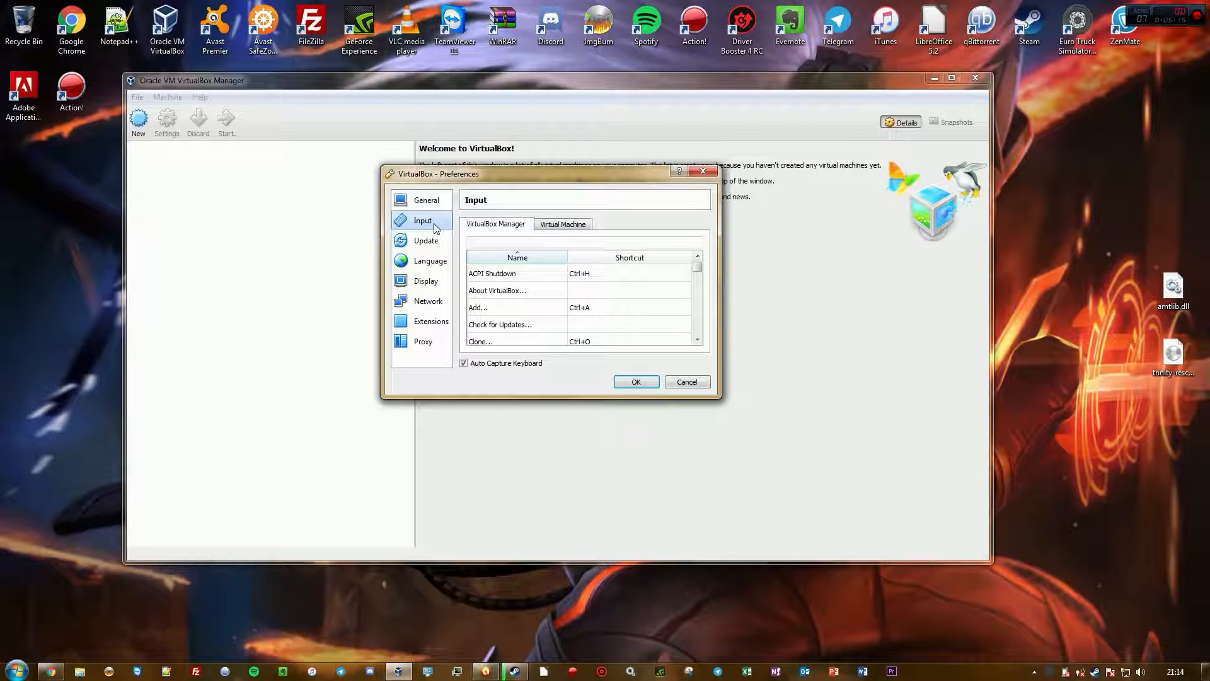
mouse_move(697, 267)
mouse_down()
mouse_move(697, 338)
mouse_move(700, 264)
mouse_up()
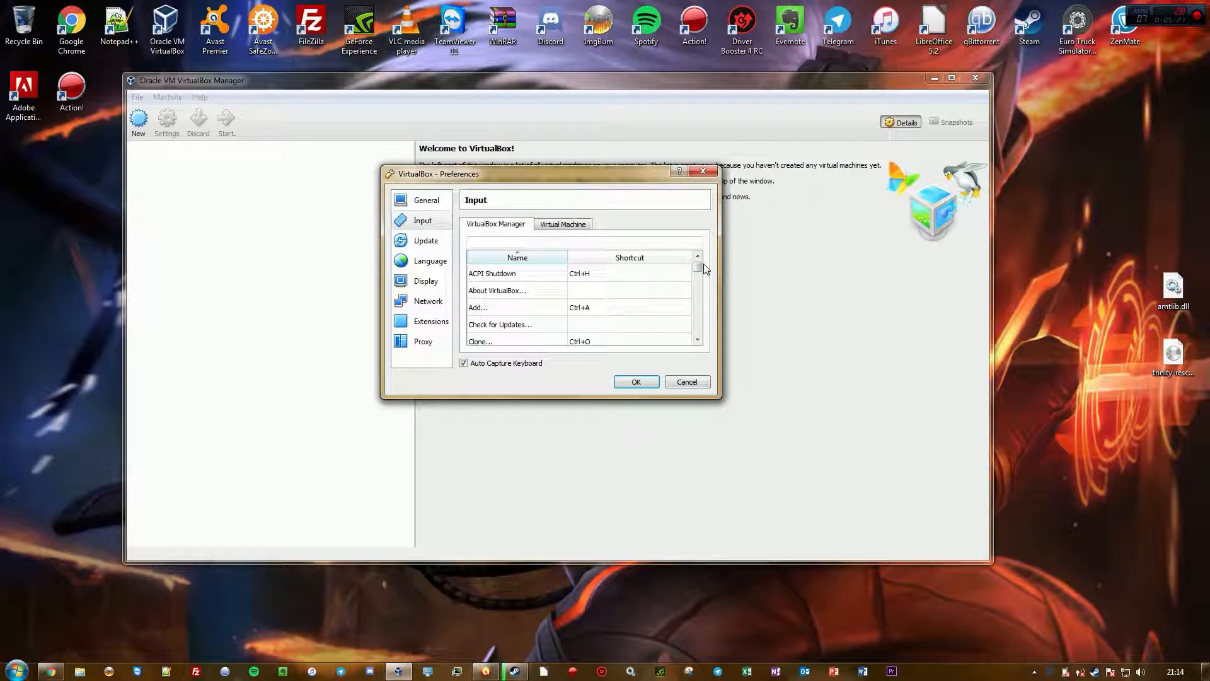
click(573, 228)
click(514, 227)
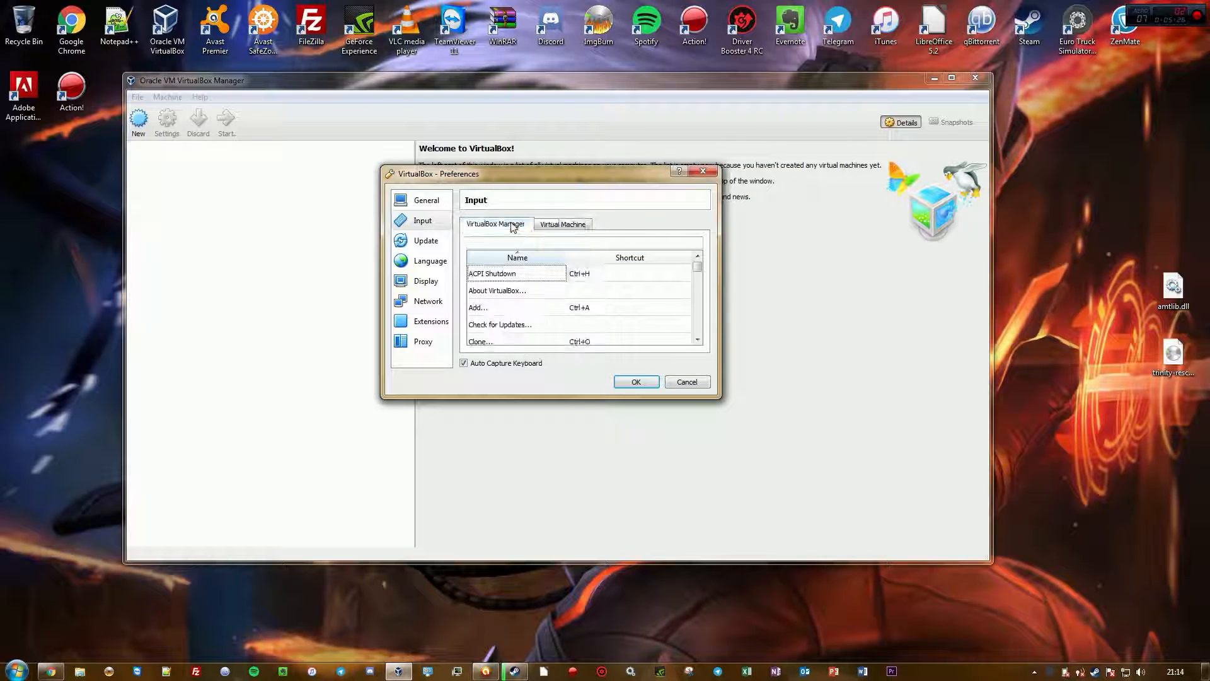
click(426, 241)
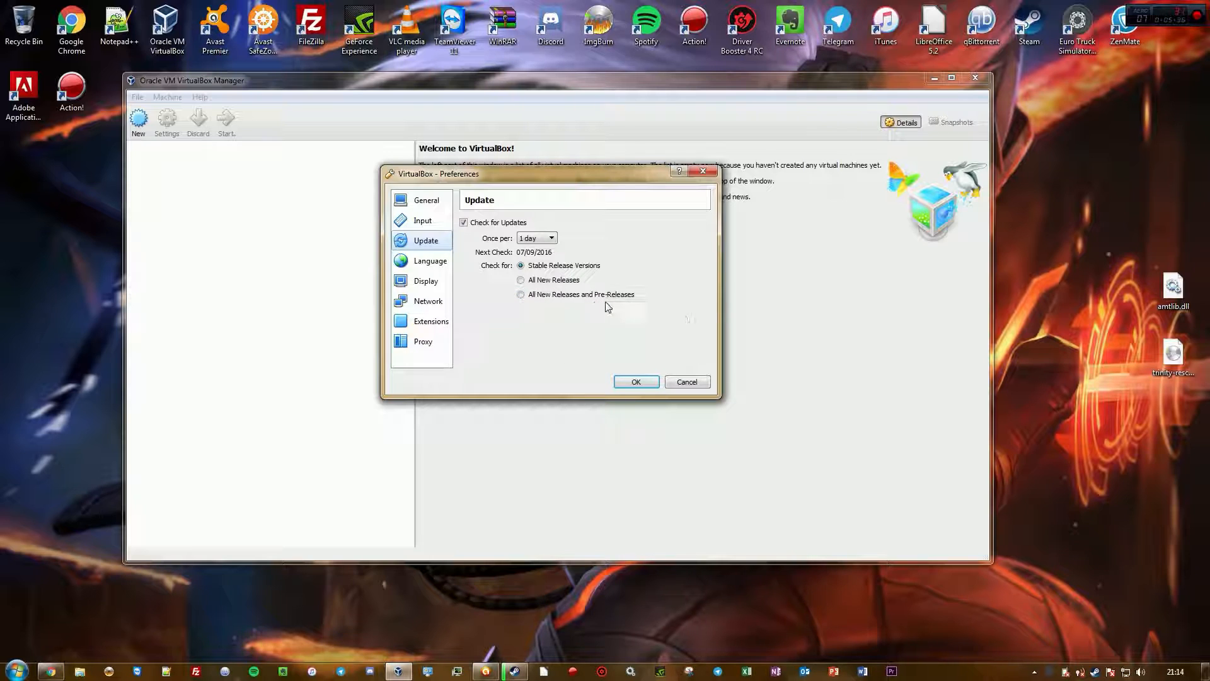
click(533, 239)
click(606, 260)
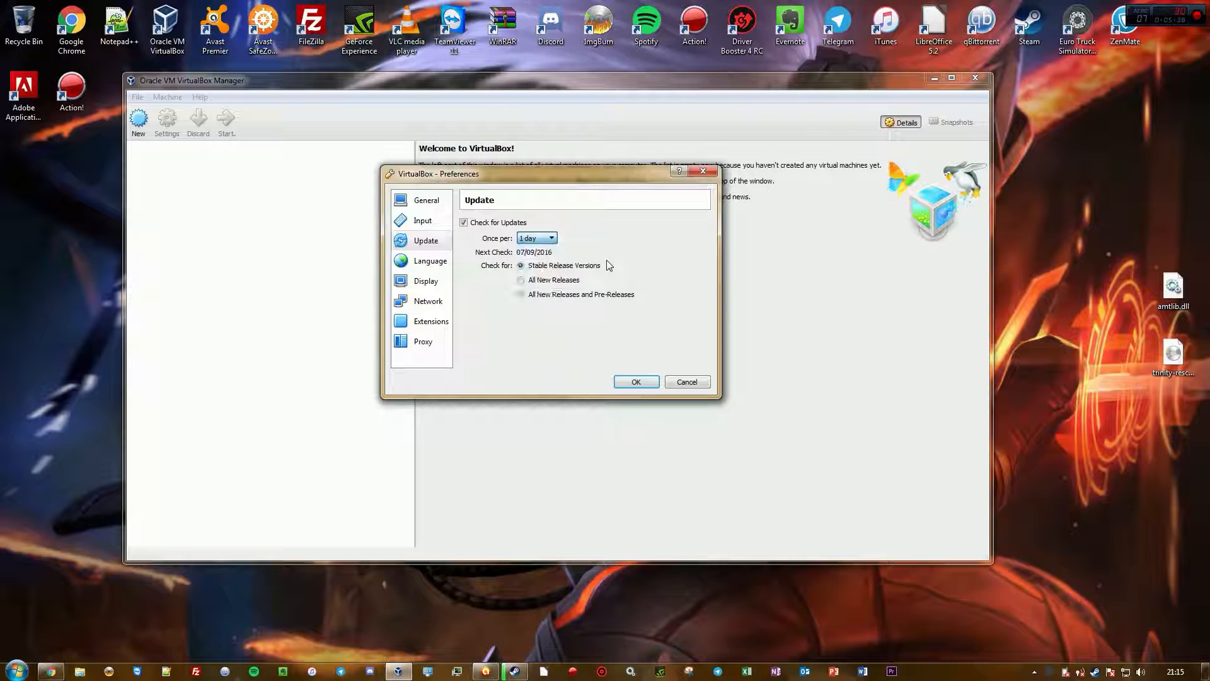
Review the Language, Display, Network (NAT and Host-only) and Extensions preference pages
click(433, 267)
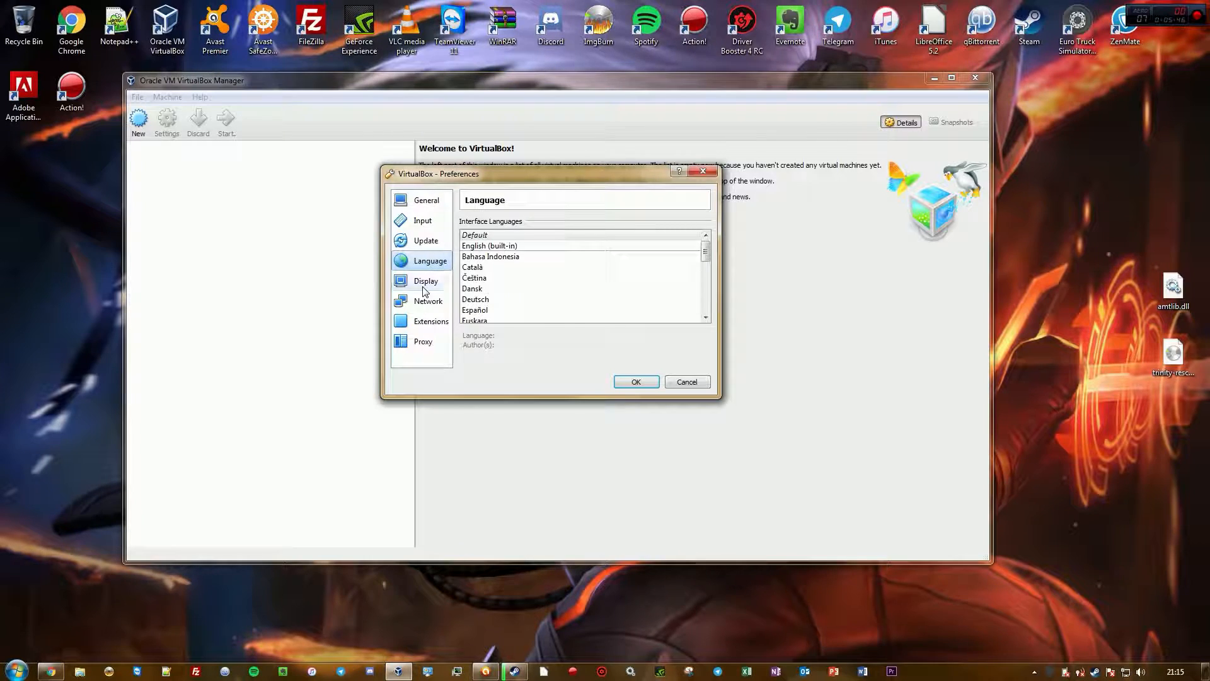
click(426, 287)
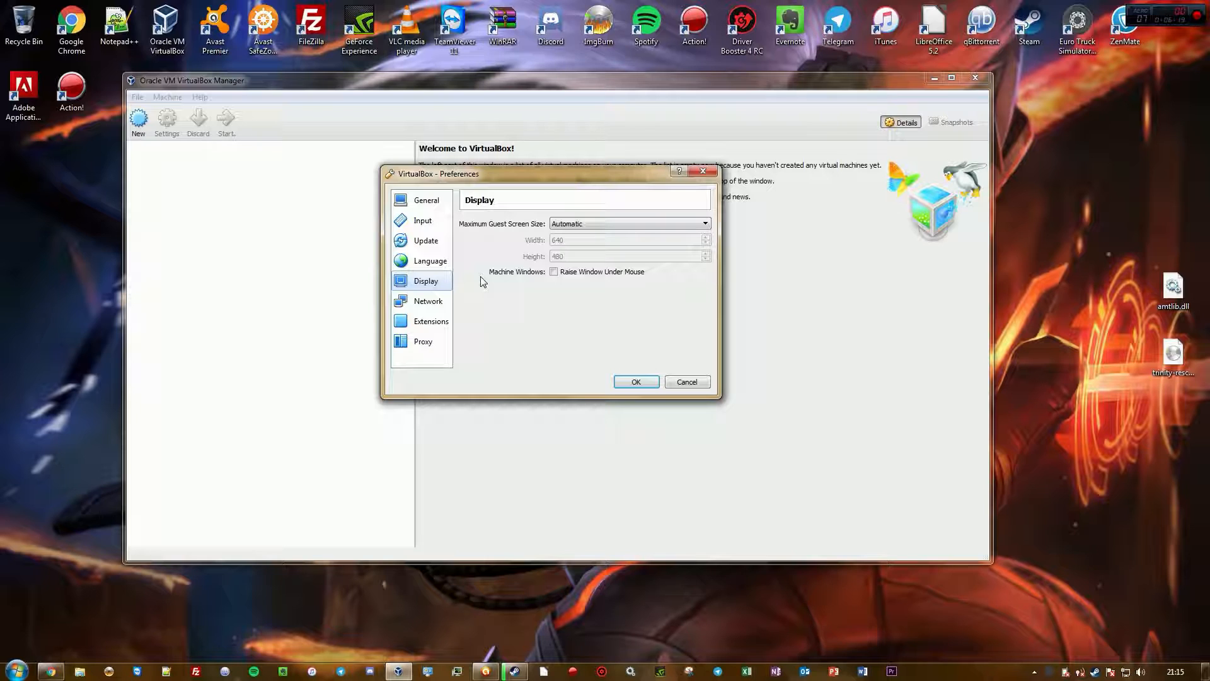
click(432, 301)
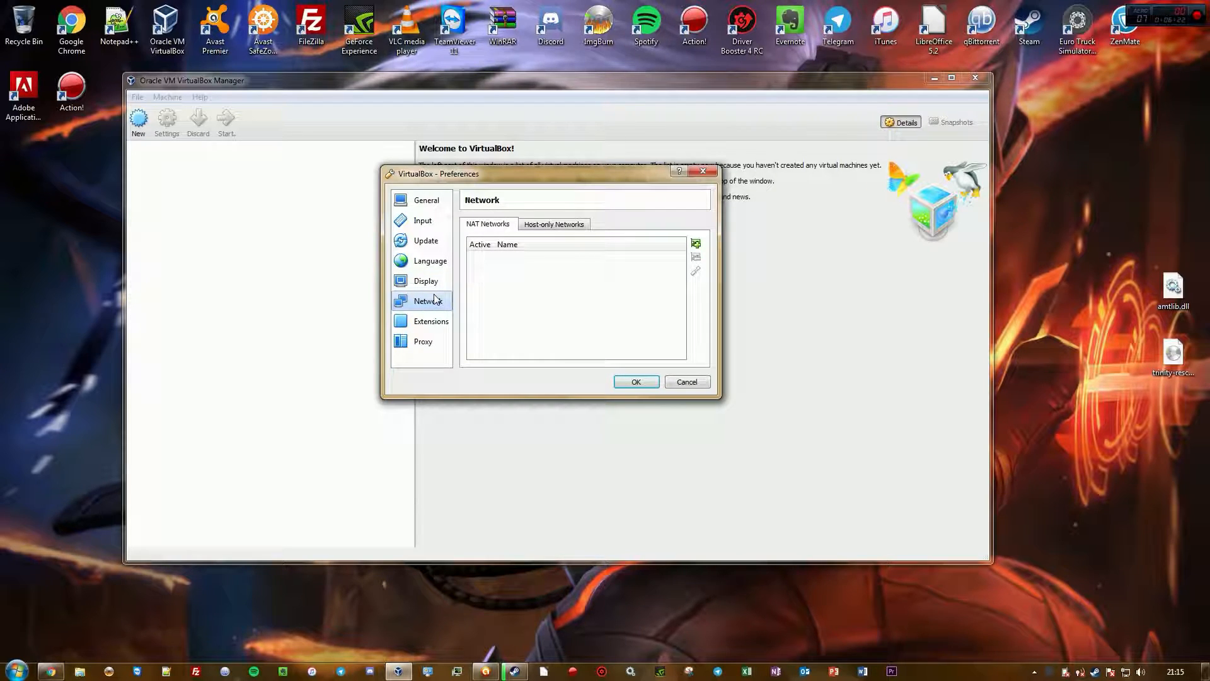
click(543, 227)
click(486, 228)
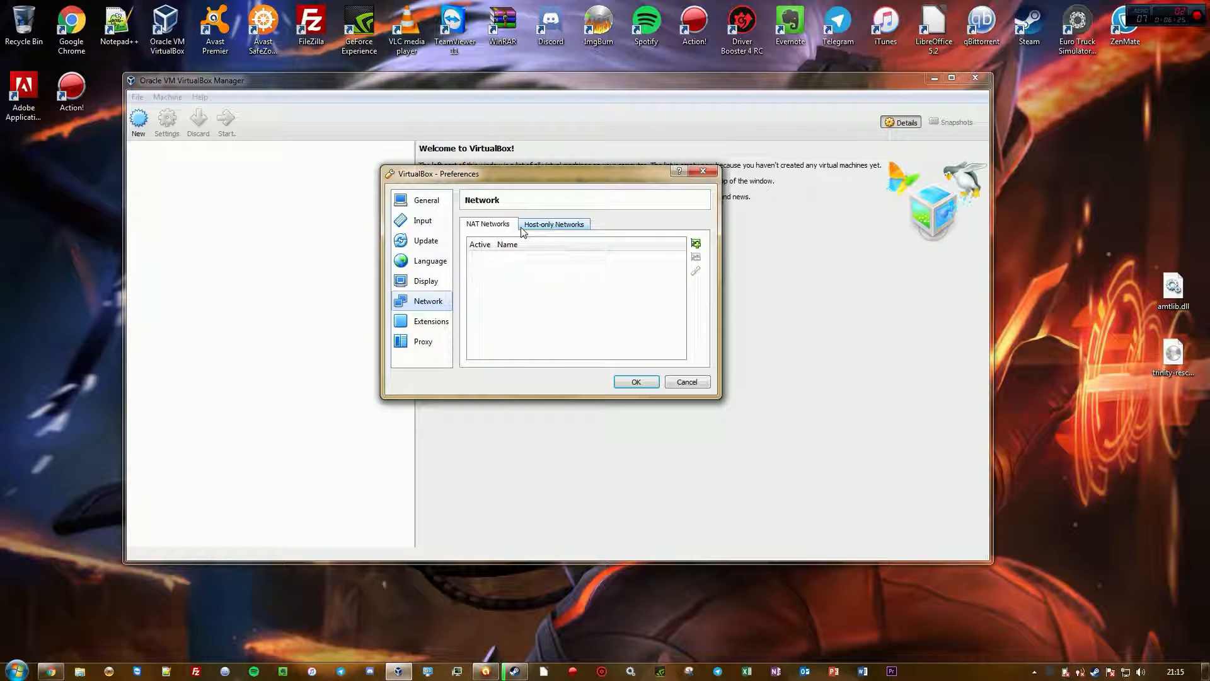
click(438, 322)
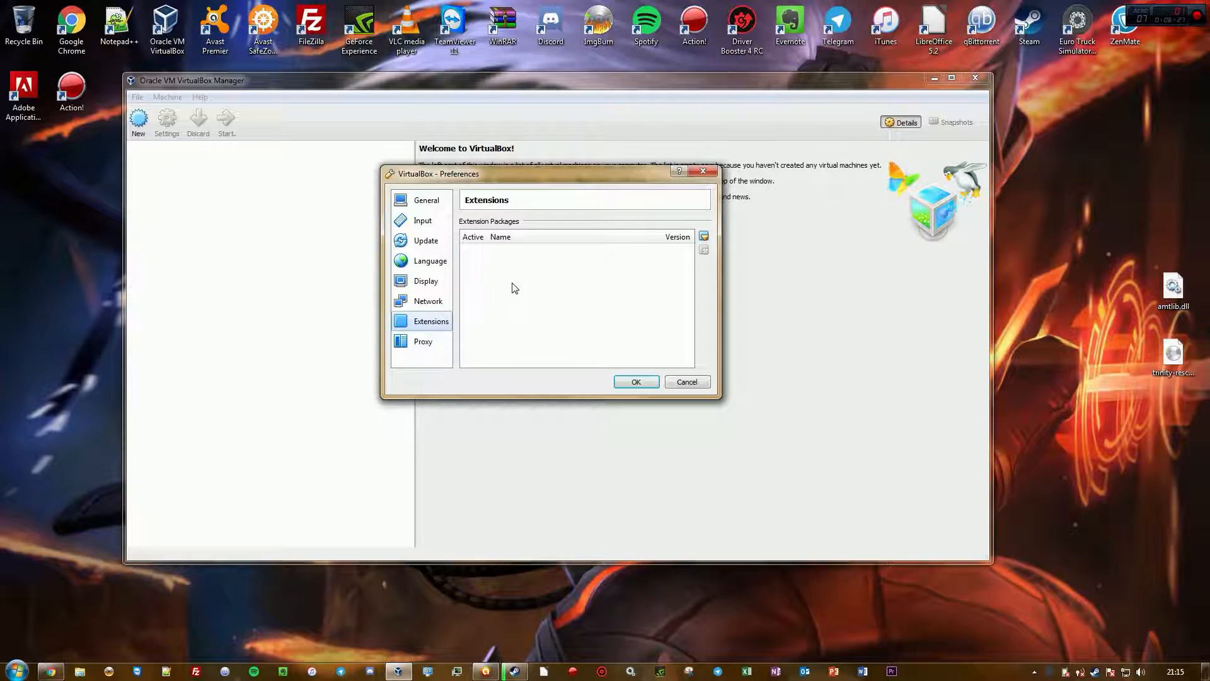
Look over the VirtualBox downloads page and its Extension Pack entry in the browser, then minimize the browser
click(50, 671)
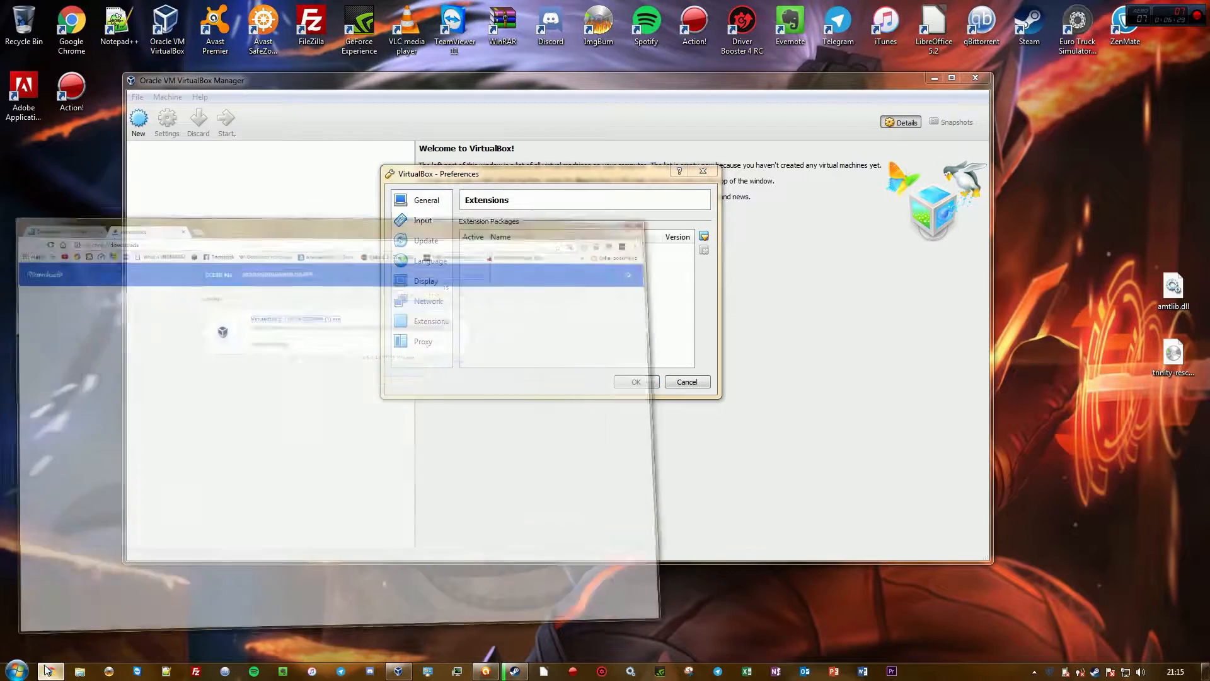
click(96, 32)
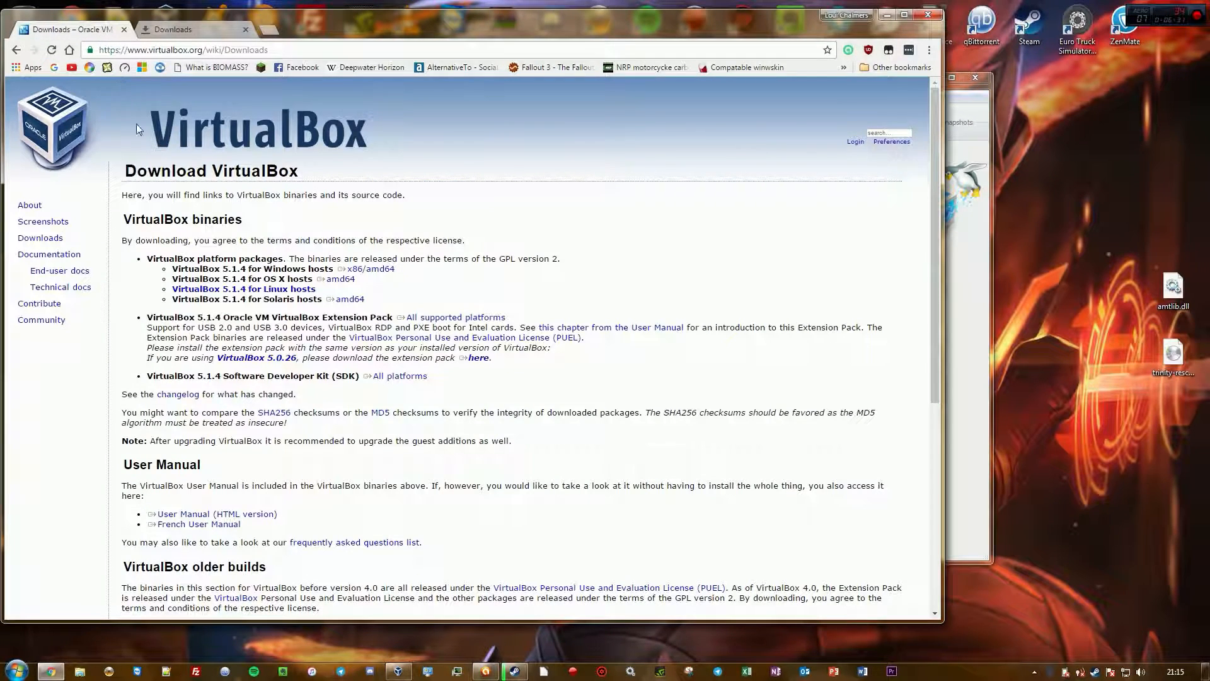
click(200, 312)
click(887, 14)
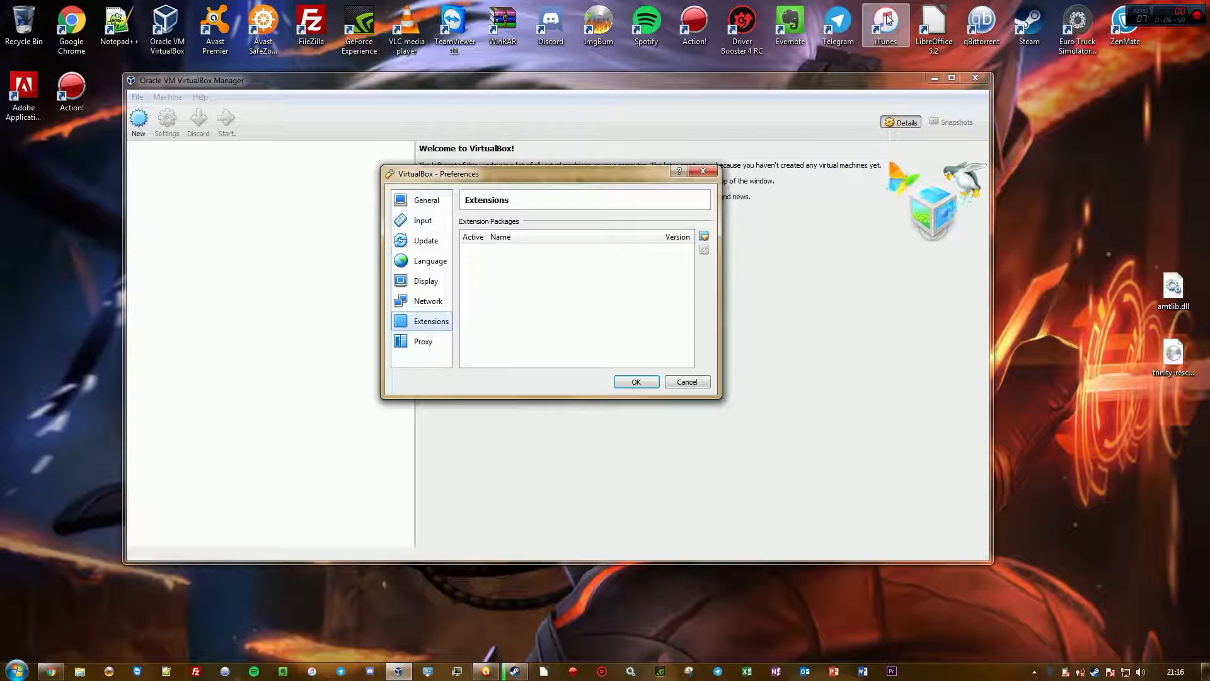
Review the Proxy preference page, return to General and close the Preferences dialog
click(424, 343)
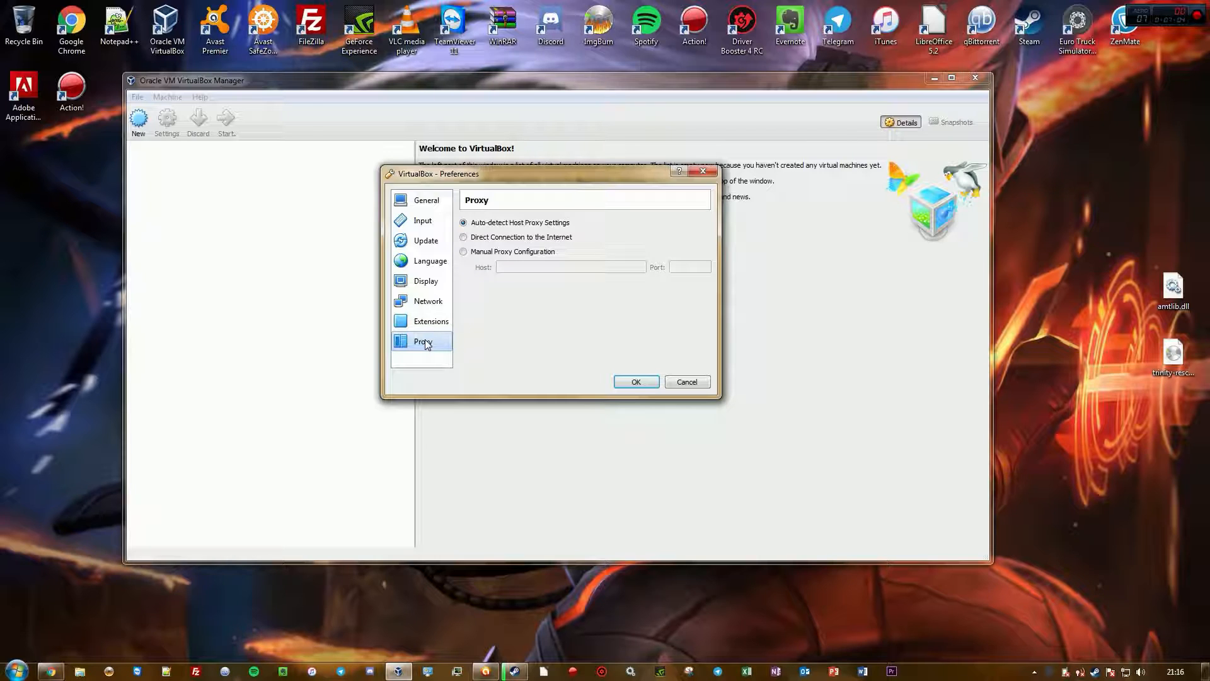
click(410, 202)
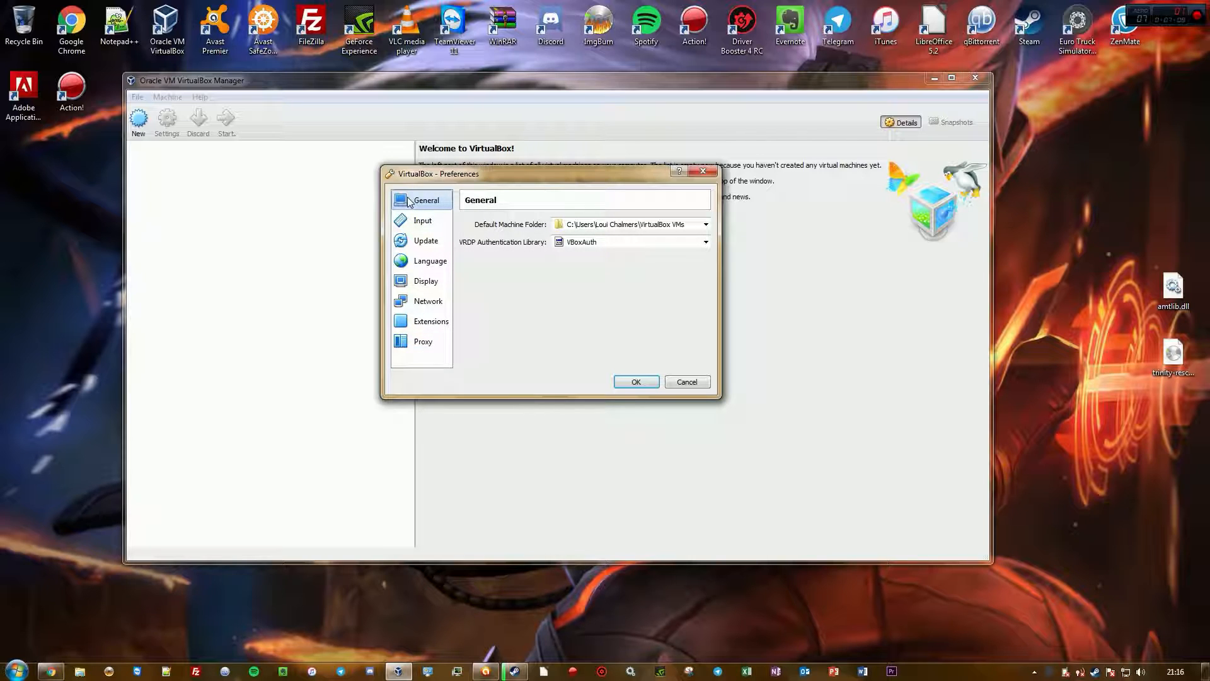
click(635, 381)
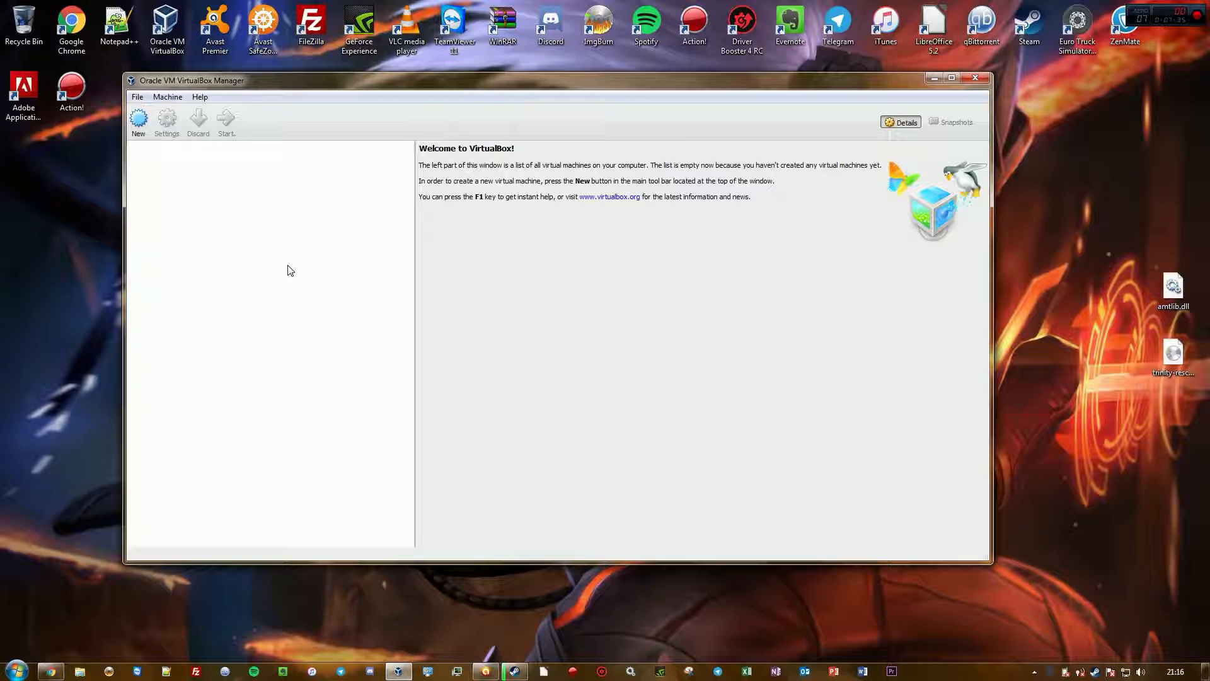
Start creating a new virtual machine and name it Windows 7
click(138, 120)
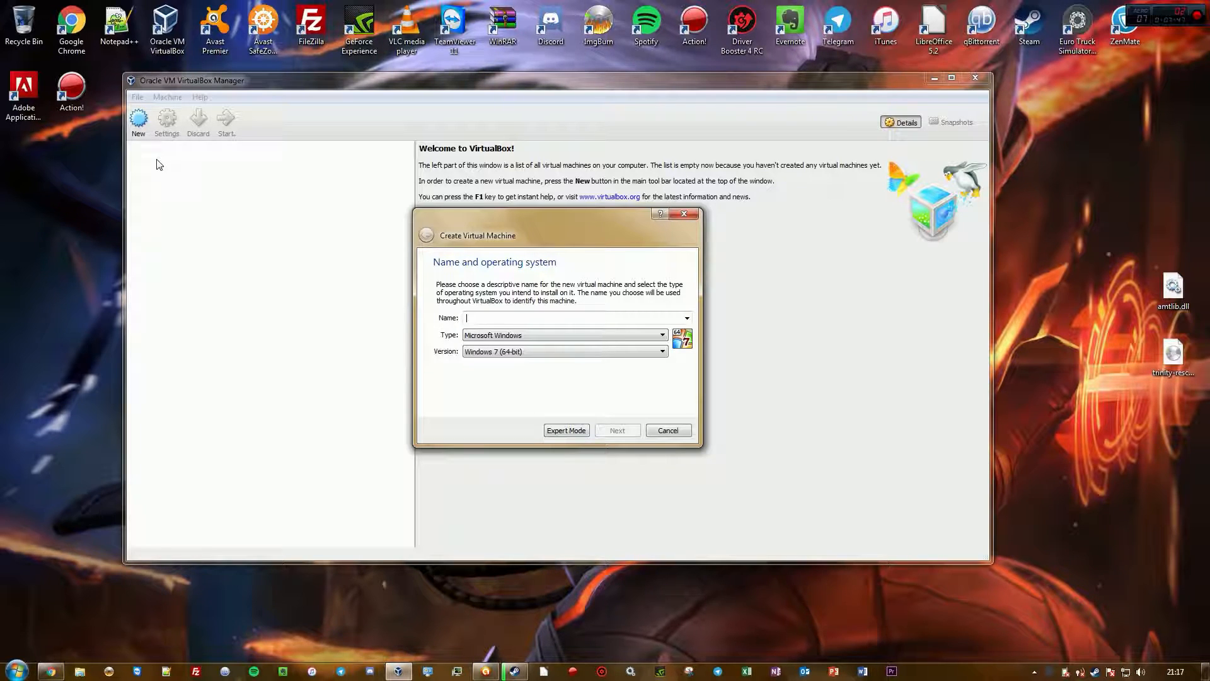
text(Windows 7)
Keep the type Microsoft Windows and version Windows 7 (64-bit), and continue to the memory size page
click(498, 338)
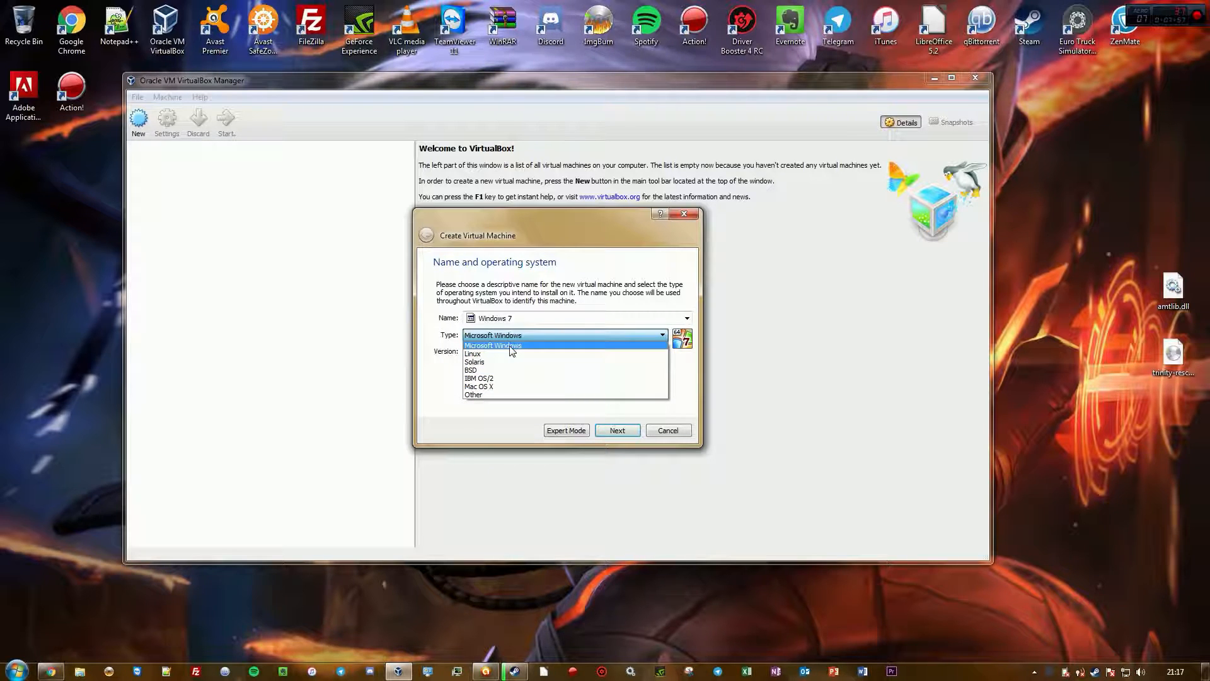
click(512, 345)
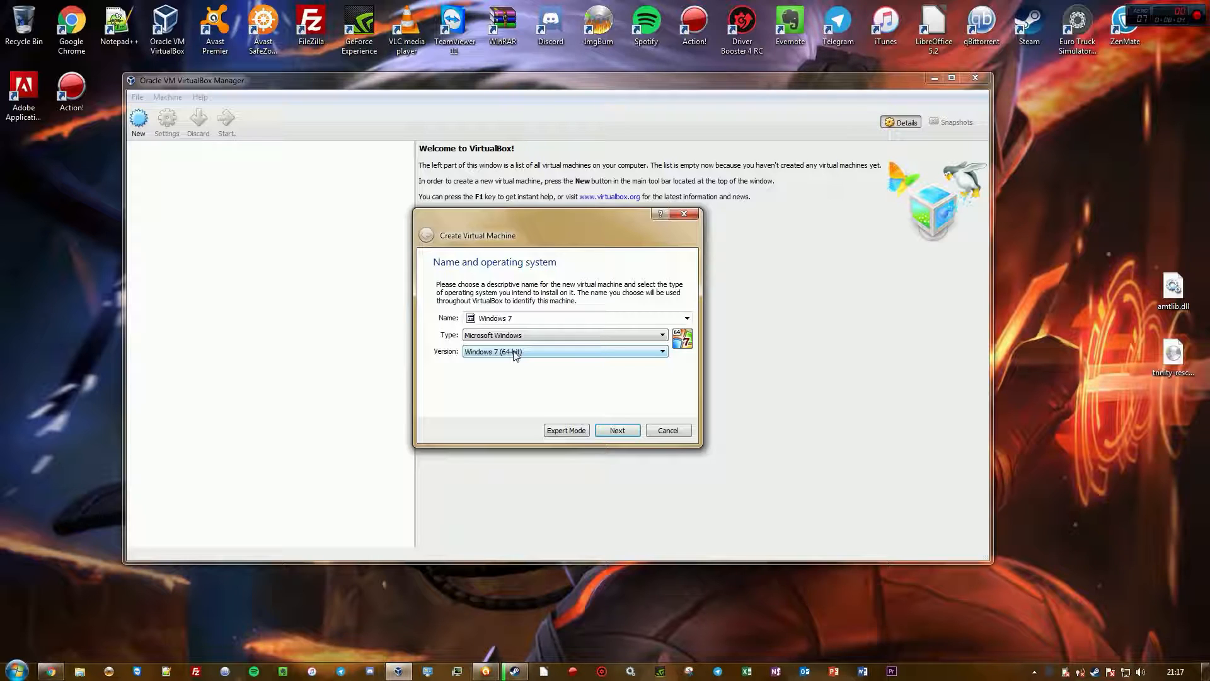
click(517, 357)
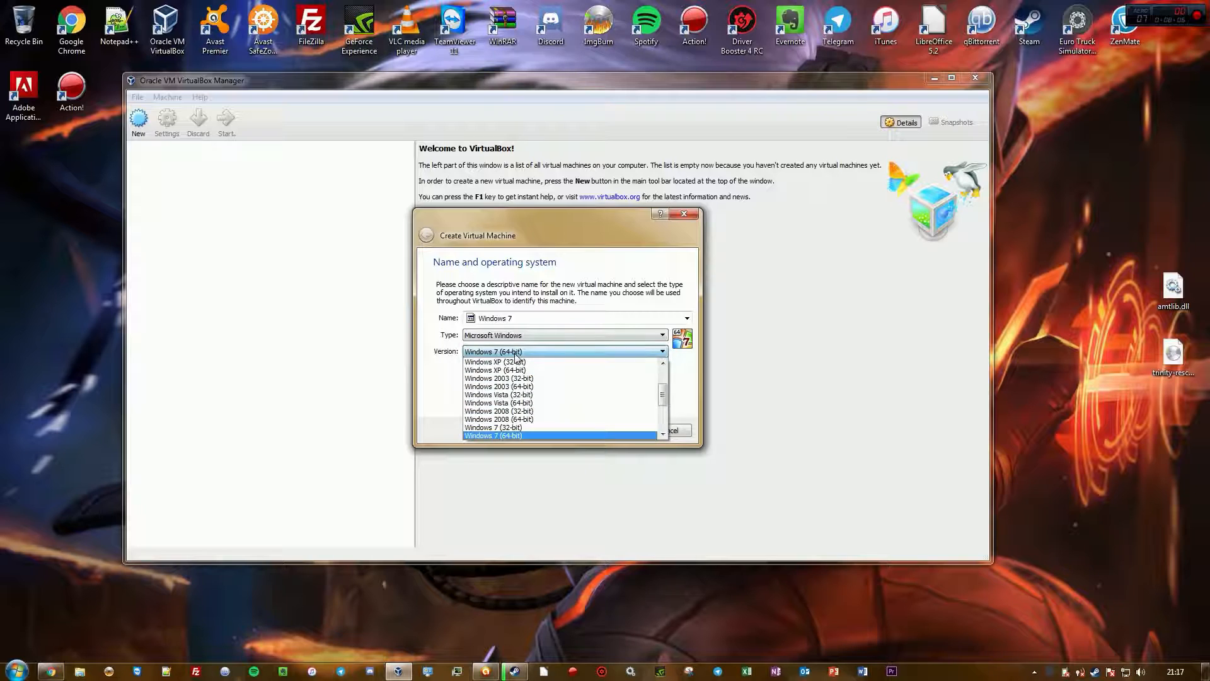
click(452, 364)
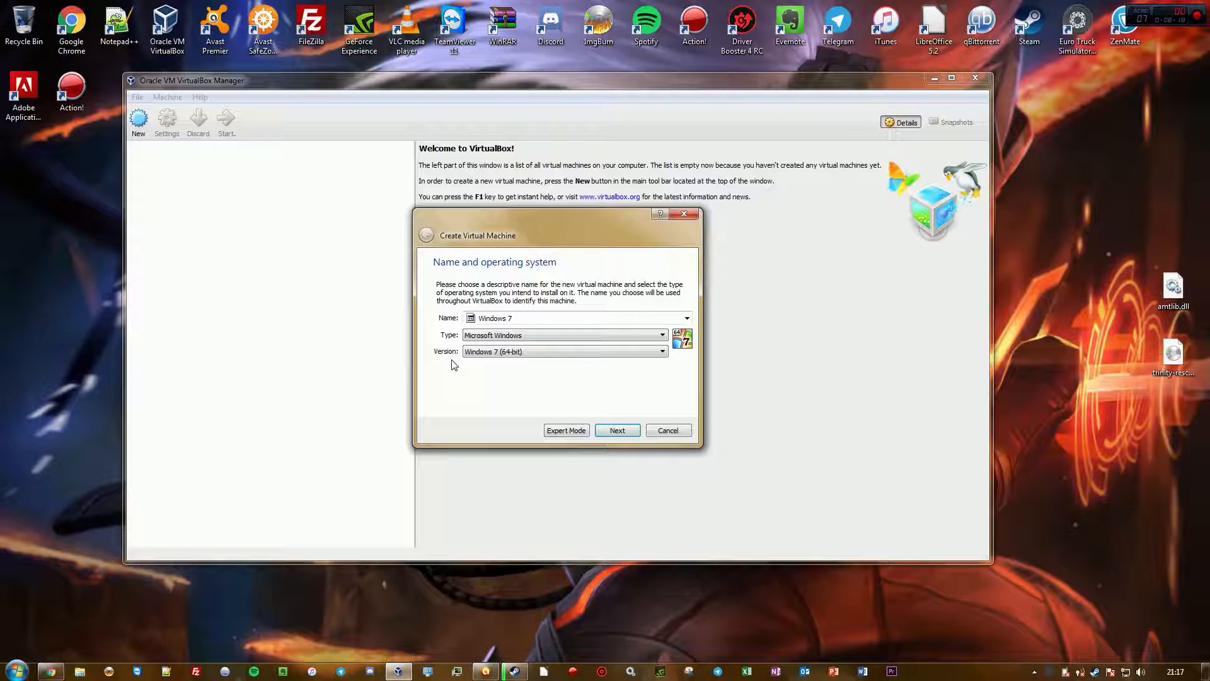
click(503, 336)
click(503, 336)
click(504, 355)
click(501, 358)
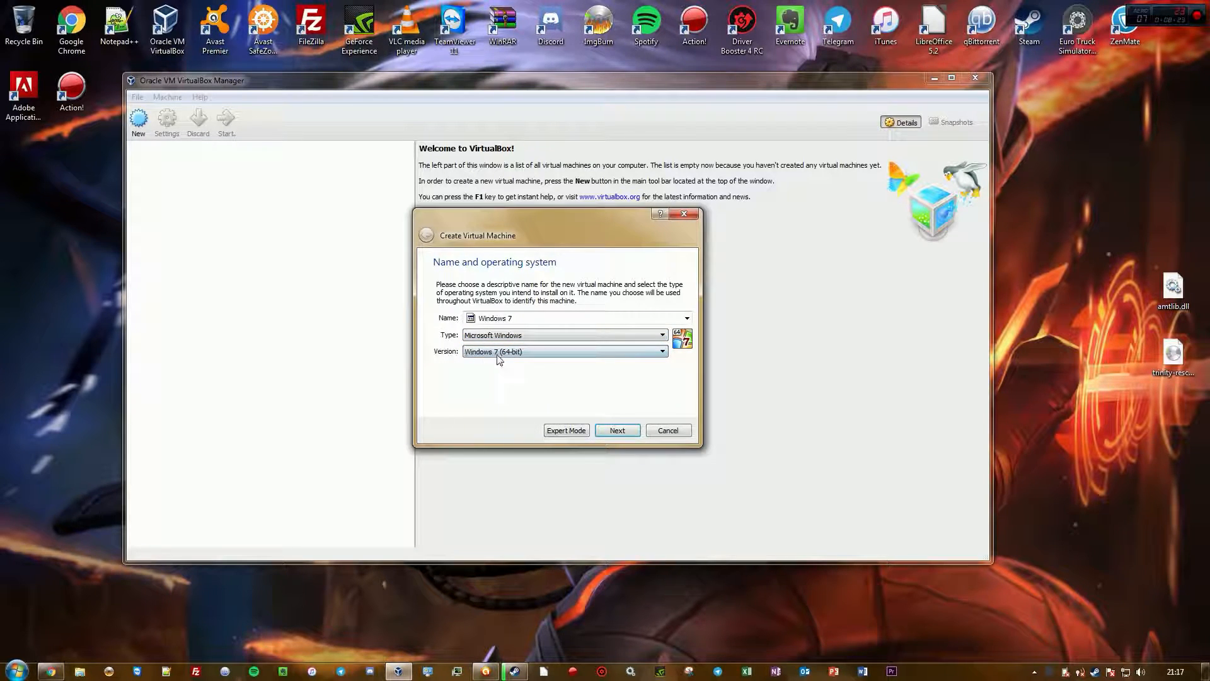
click(617, 430)
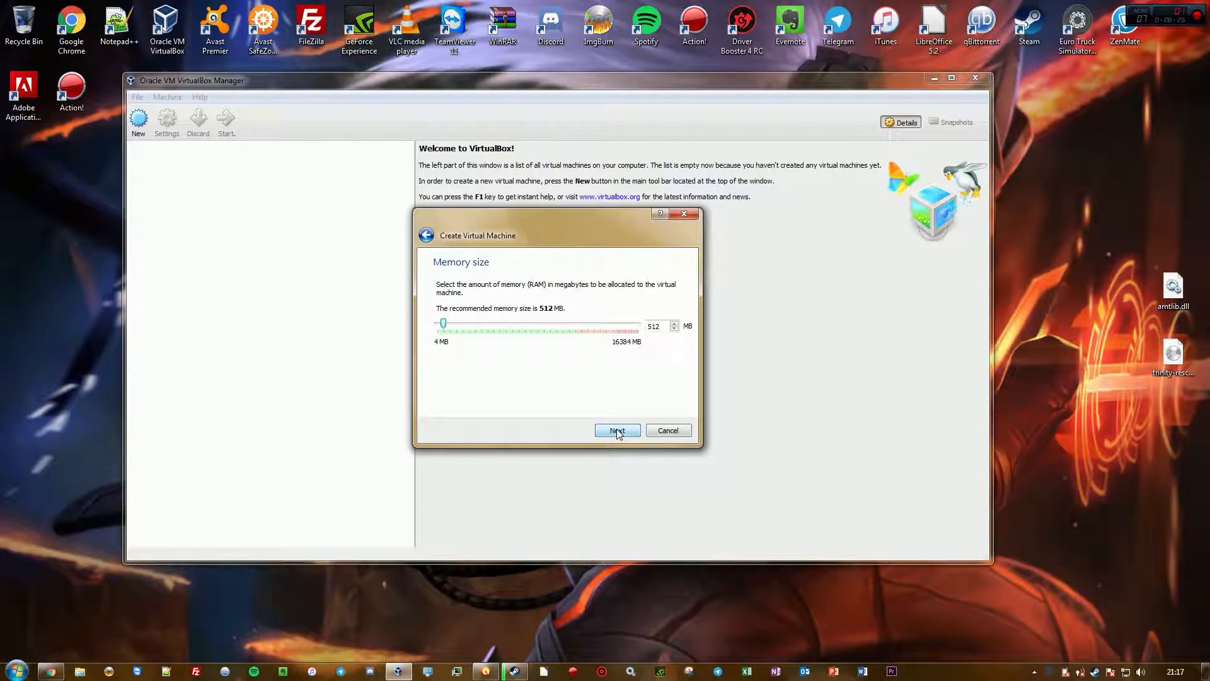
Set the virtual machine's memory to 8192 MB
drag(444, 325, 651, 338)
double_click(653, 327)
drag(631, 328, 525, 335)
Open the computer's system properties to check the installed memory, then close that window
click(18, 671)
right_click(213, 458)
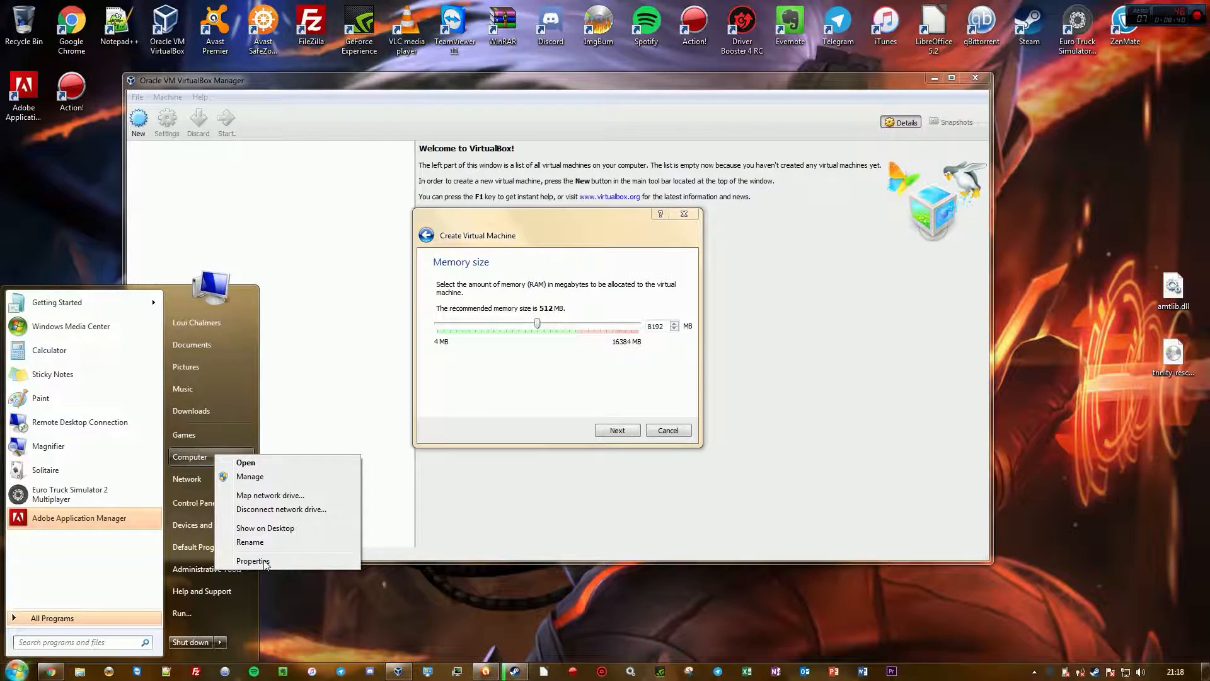
click(252, 559)
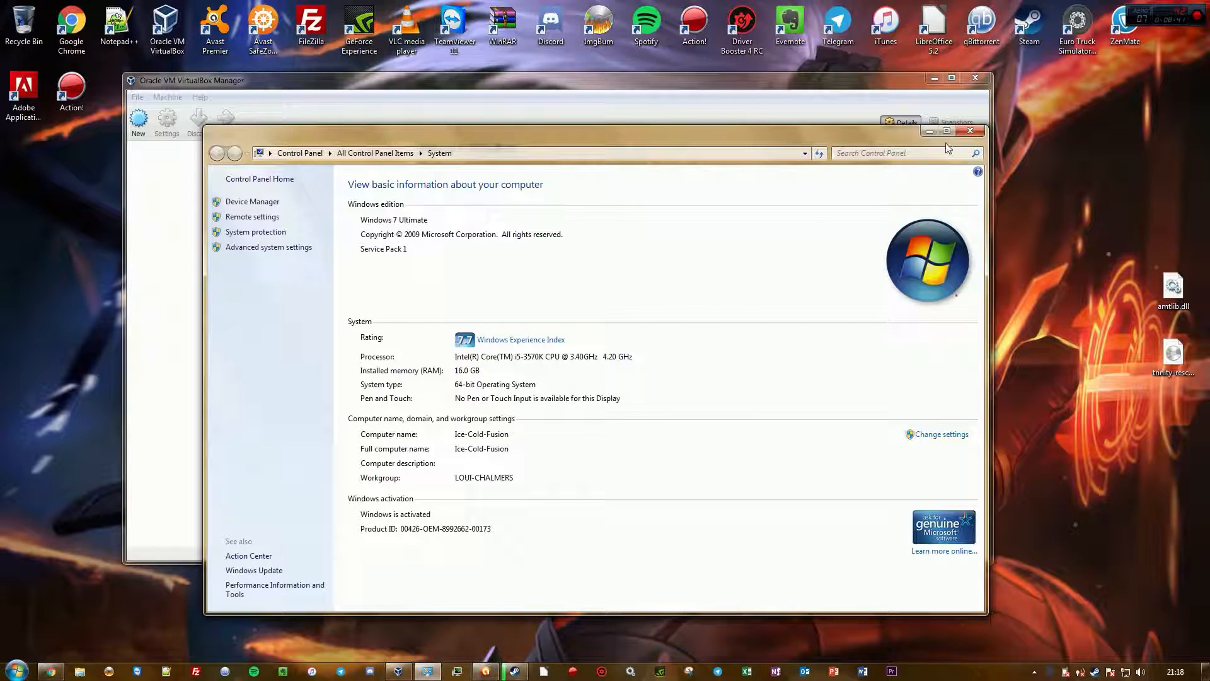
click(971, 130)
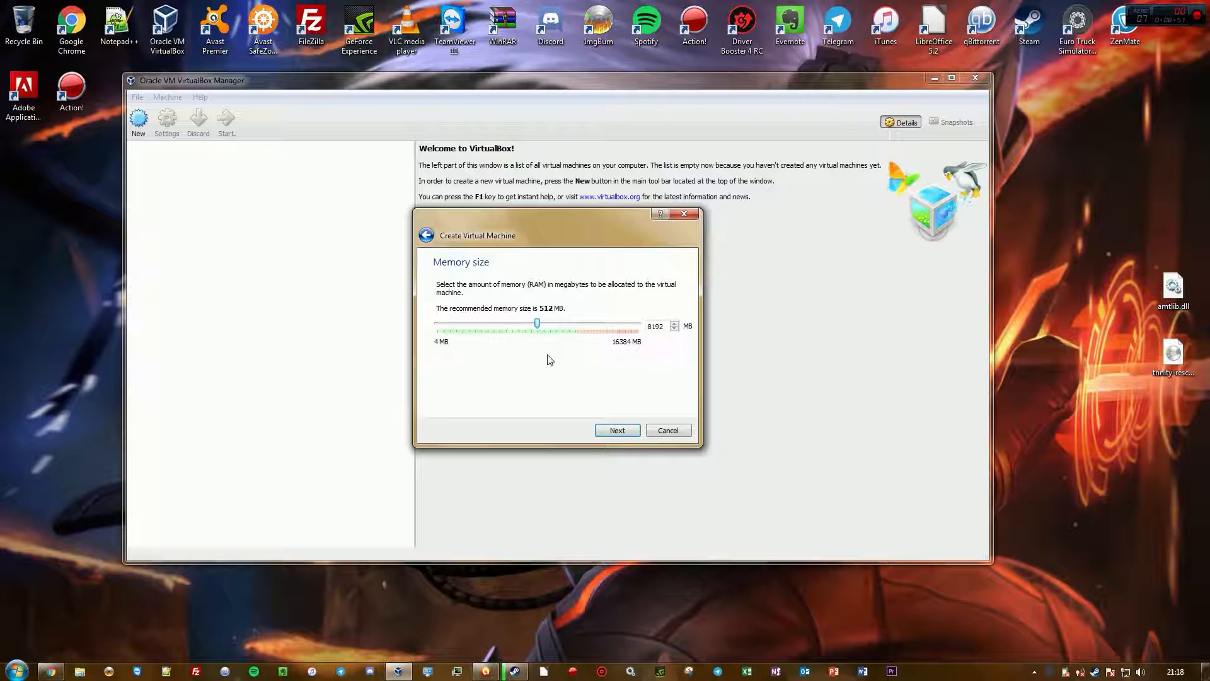
Set the virtual machine's memory to 2048 MB and continue to the hard disk page
drag(537, 325, 464, 337)
drag(666, 326, 617, 328)
click(610, 434)
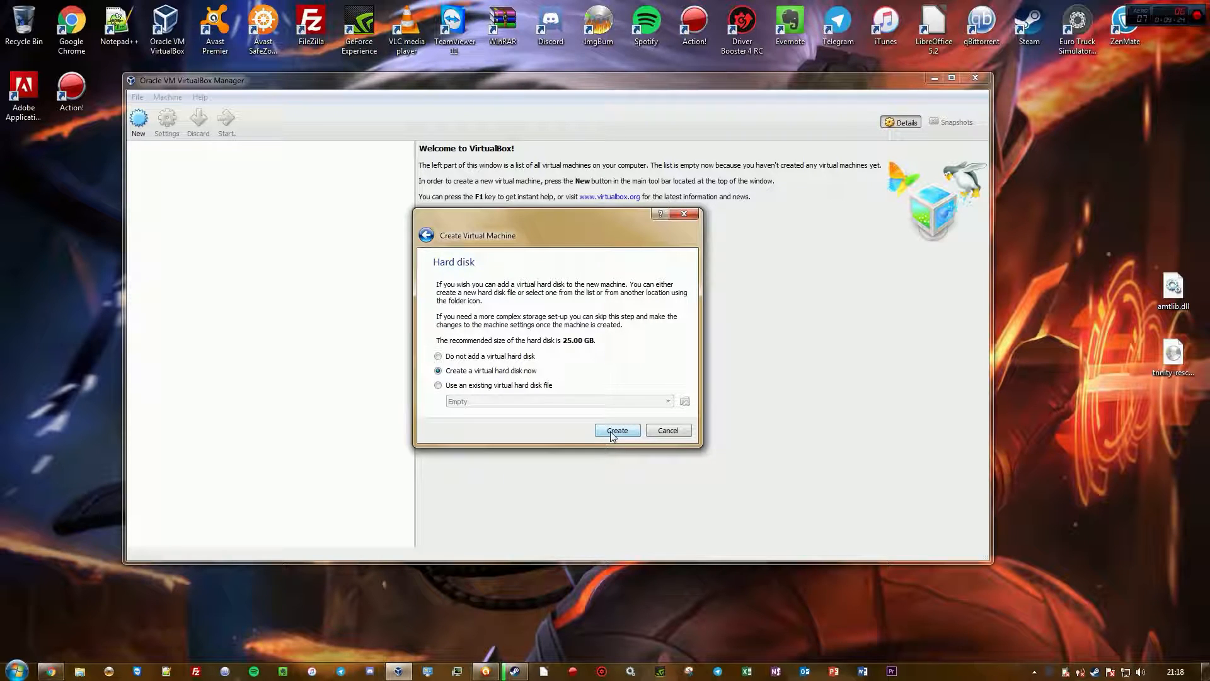
Choose to create a new virtual hard disk now and proceed to its wizard
click(514, 386)
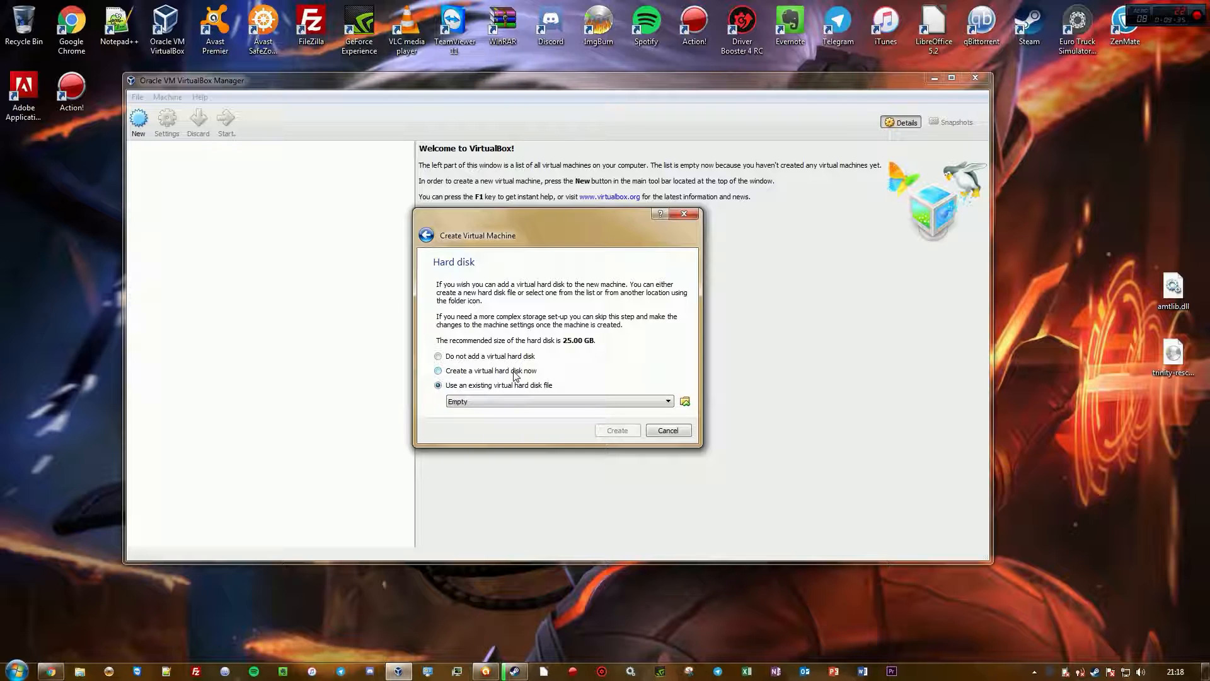
click(513, 372)
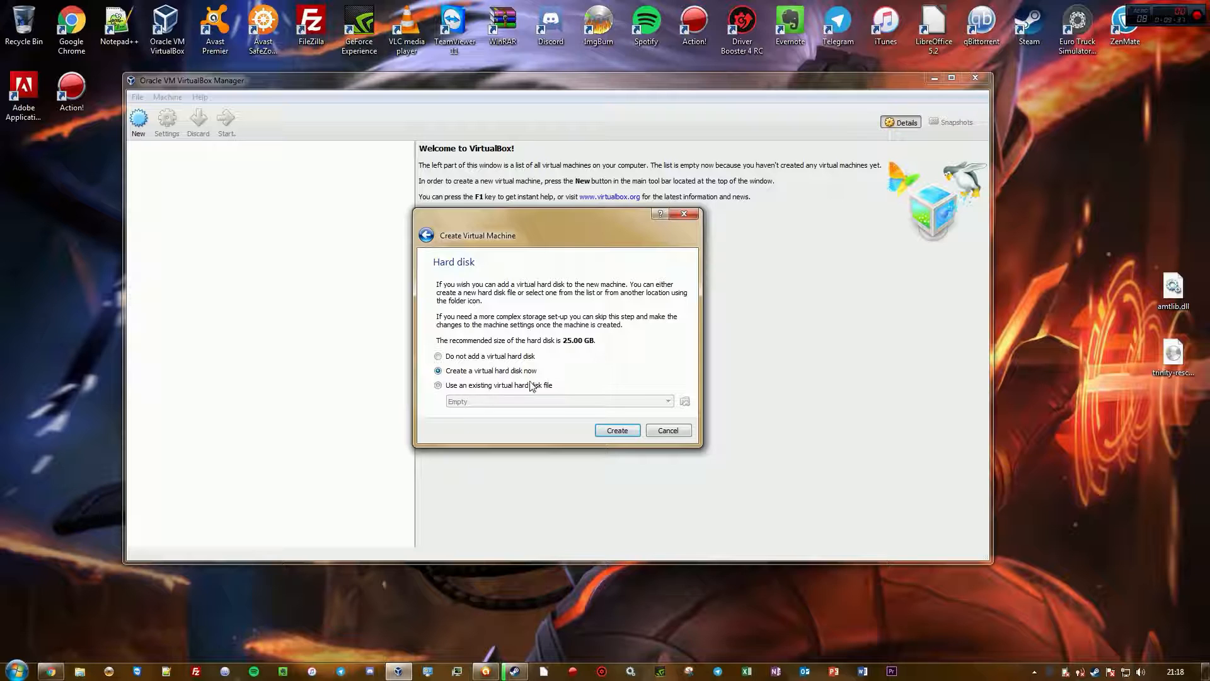
click(617, 431)
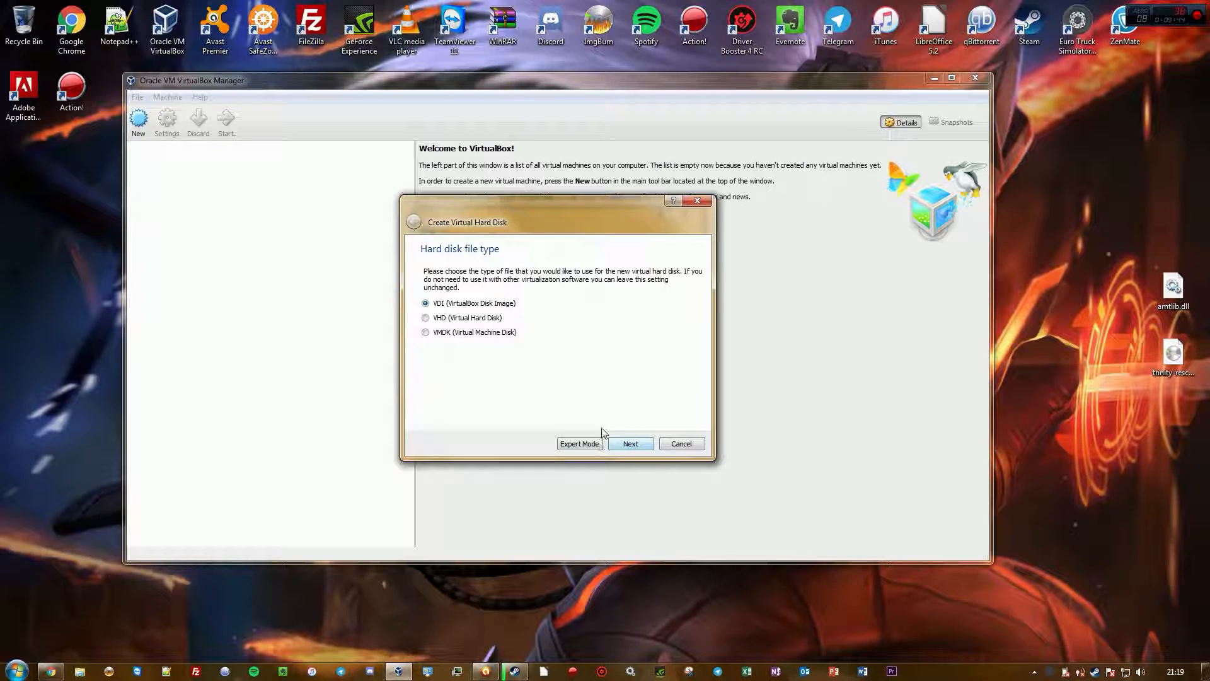
Keep the VDI file type and dynamically allocated storage, stepping back and forth through the disk wizard pages
click(630, 444)
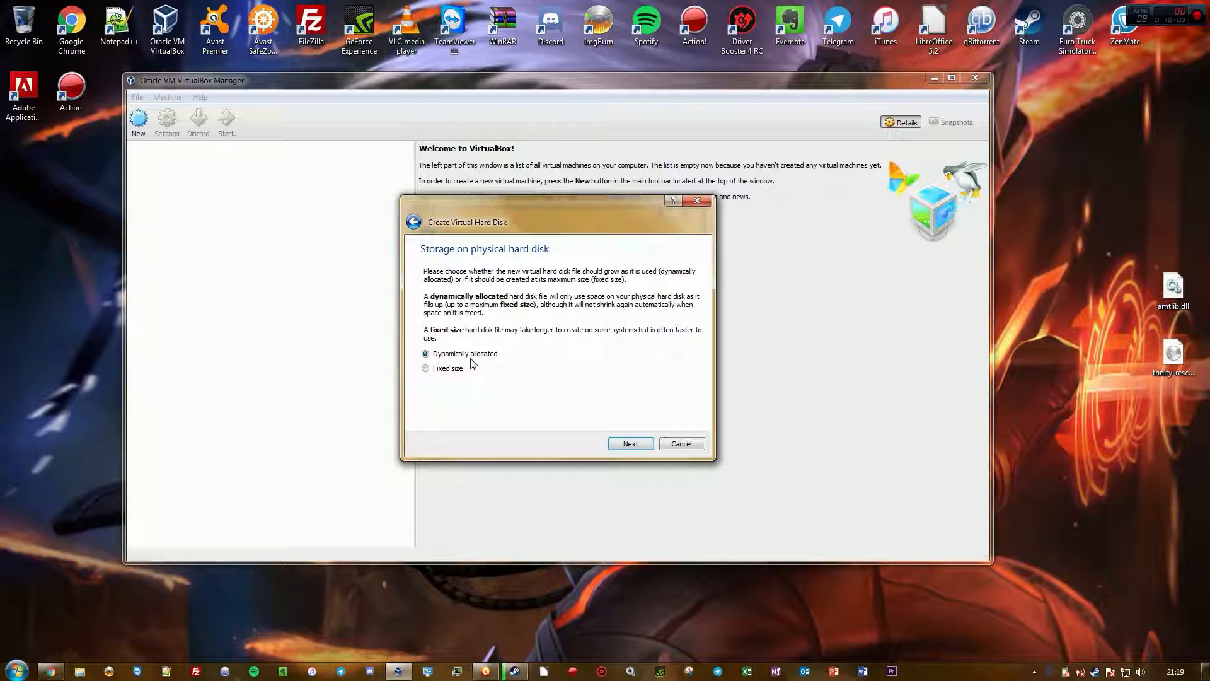
click(416, 223)
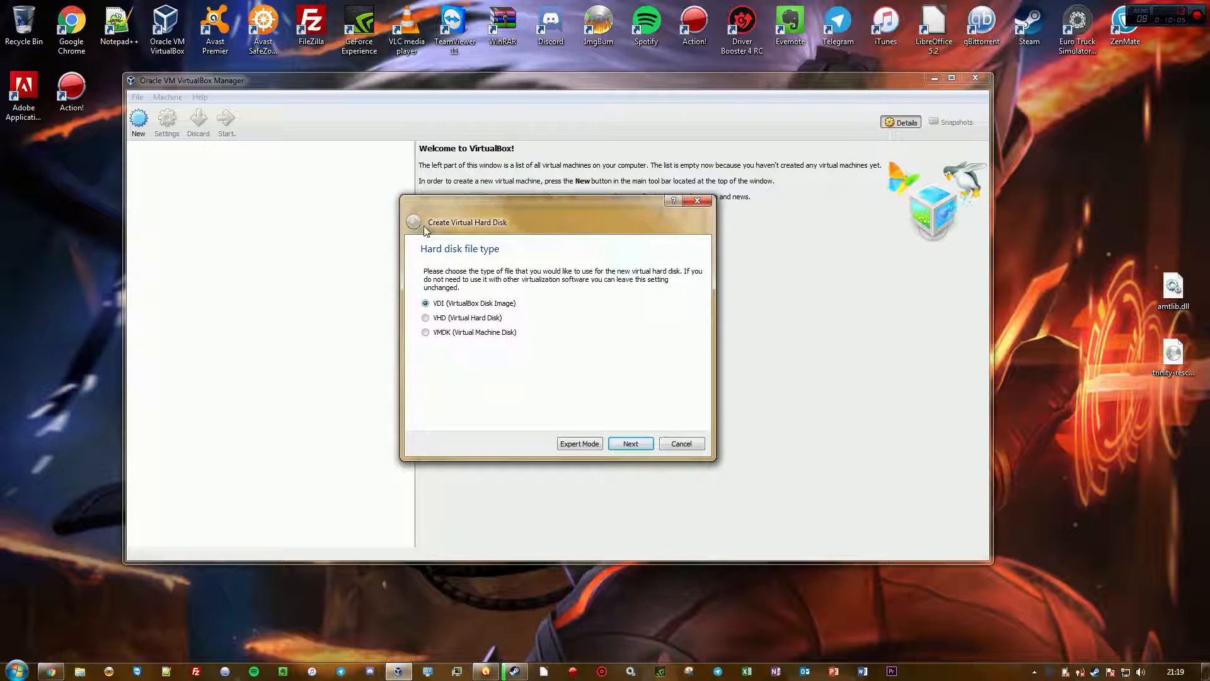
click(630, 443)
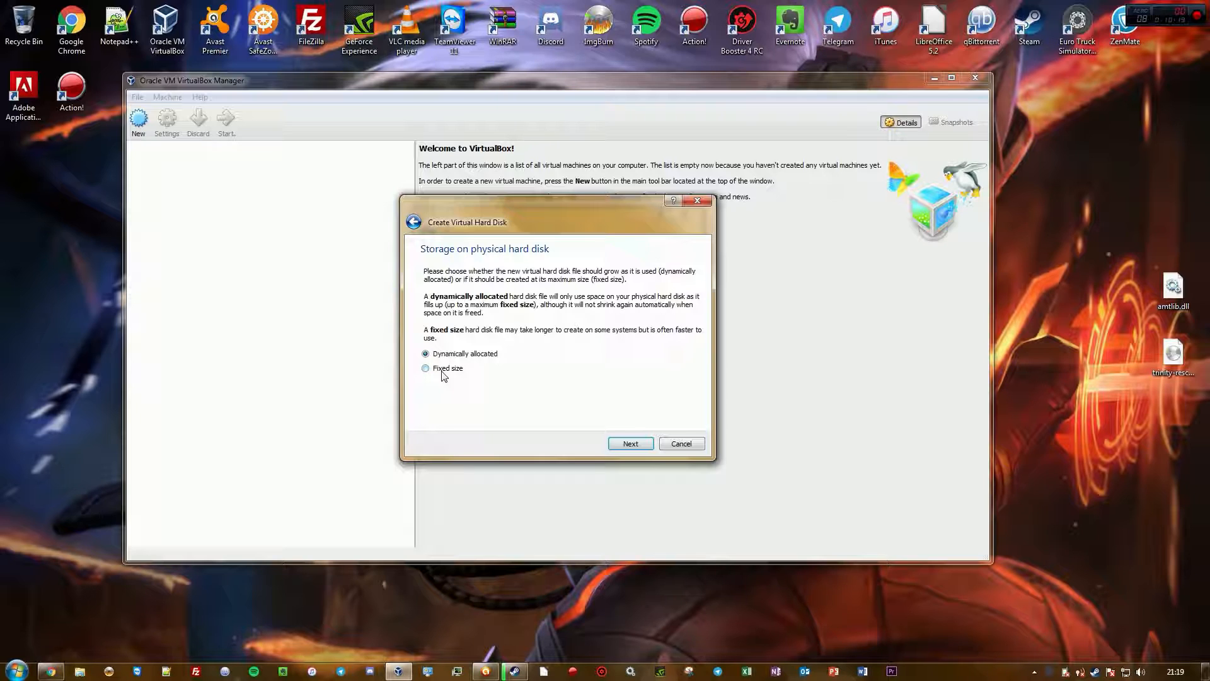
click(617, 444)
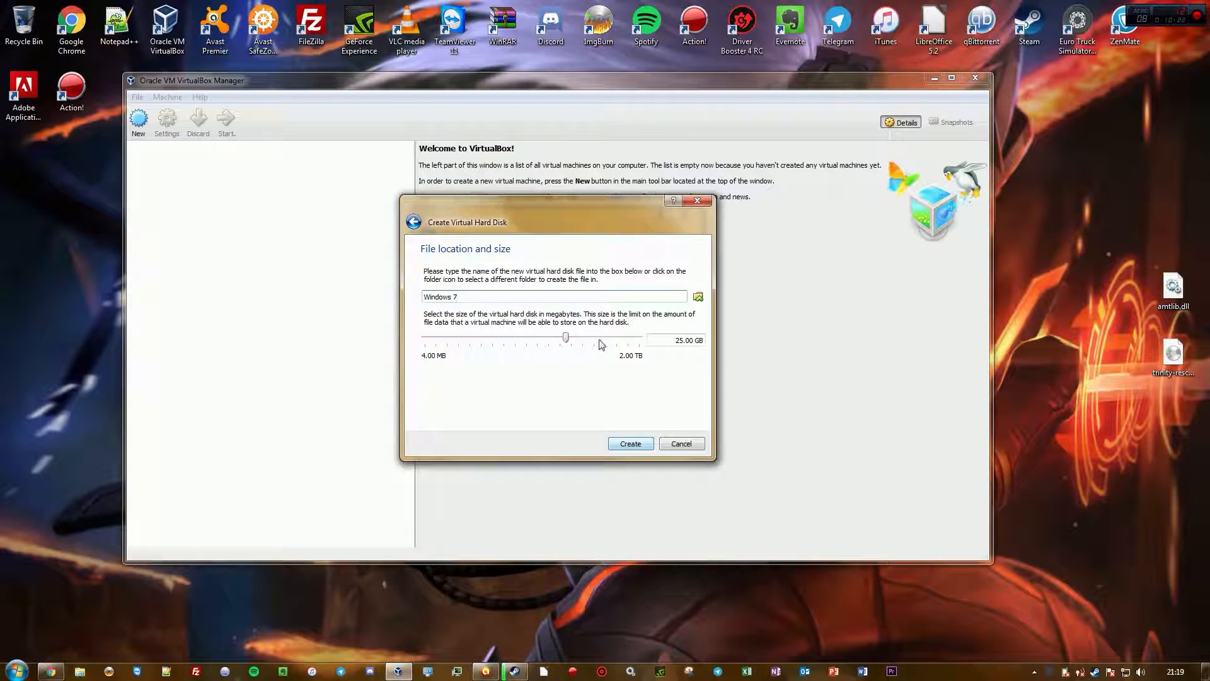
click(414, 223)
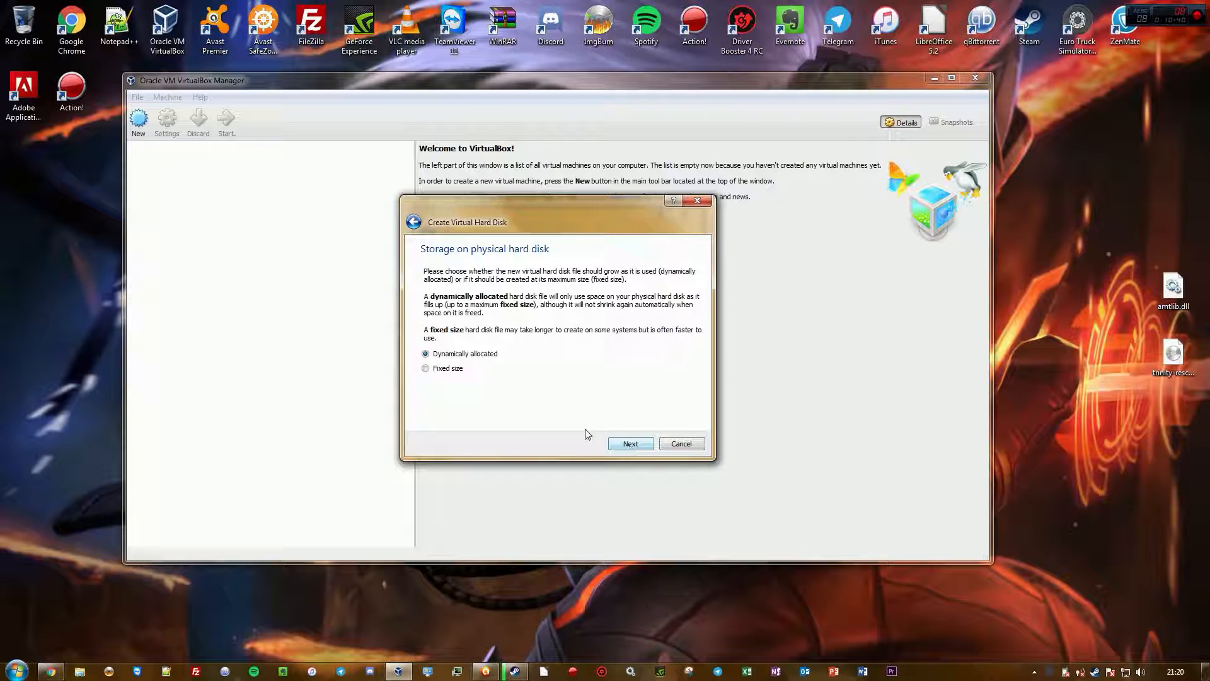
click(623, 444)
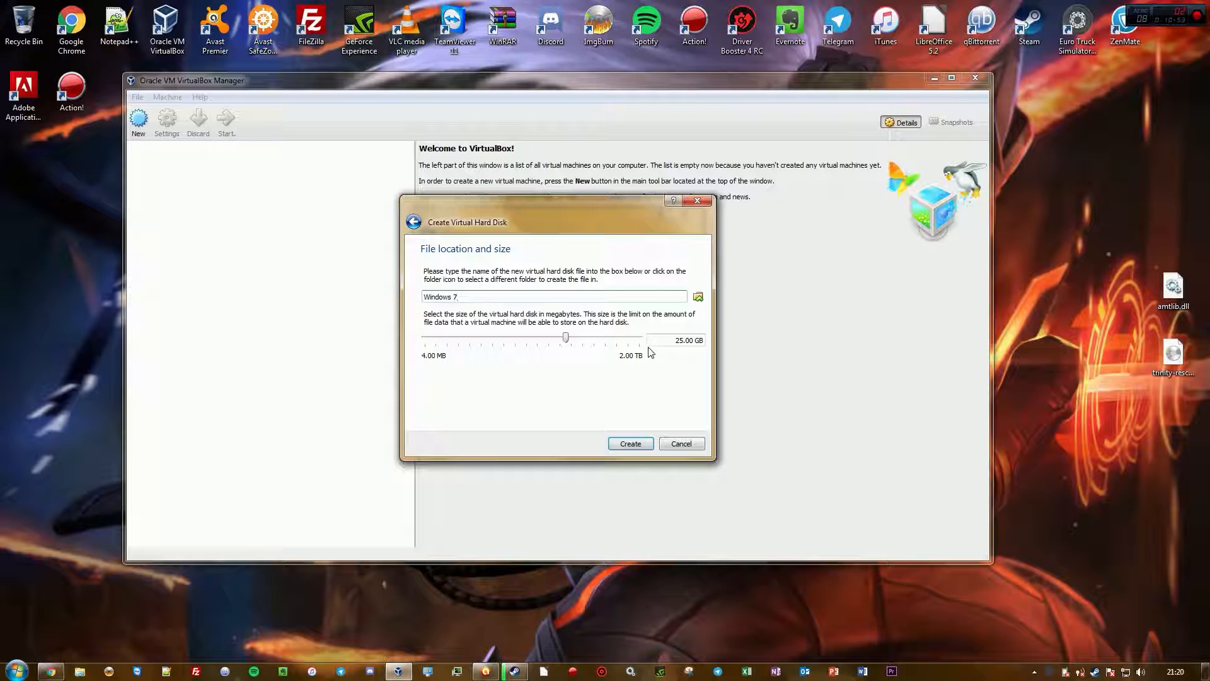
Set the virtual hard disk size to 25.18 GB and create the disk
drag(565, 339, 566, 364)
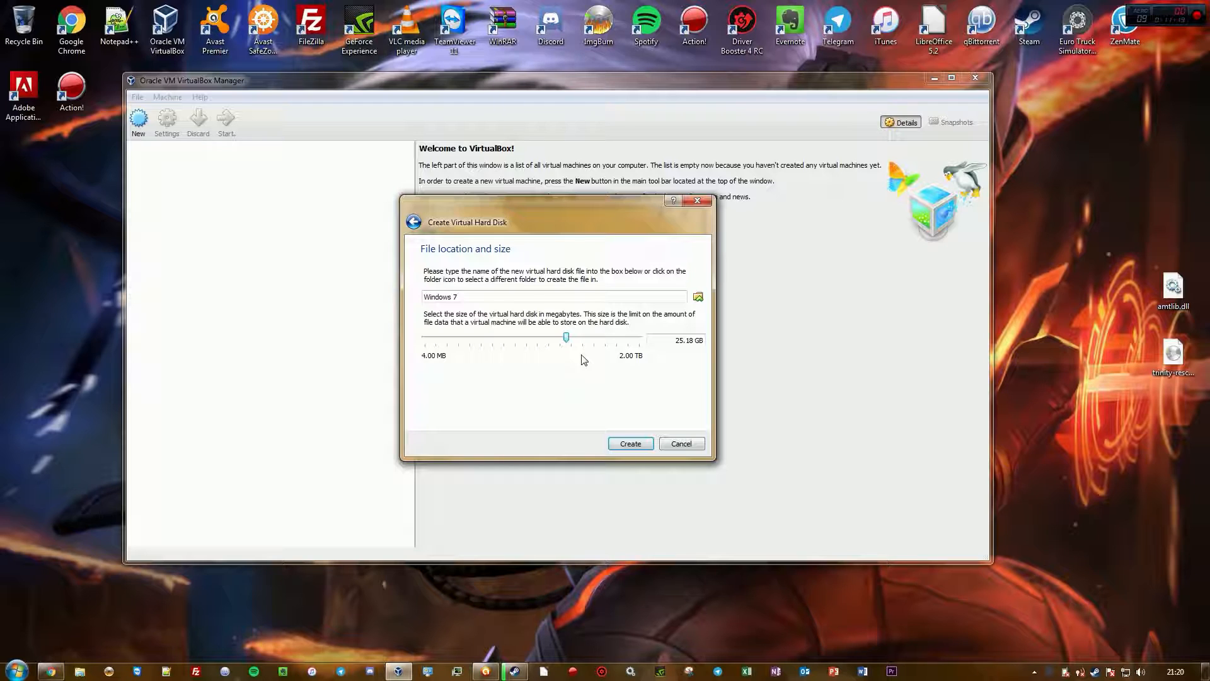
click(628, 443)
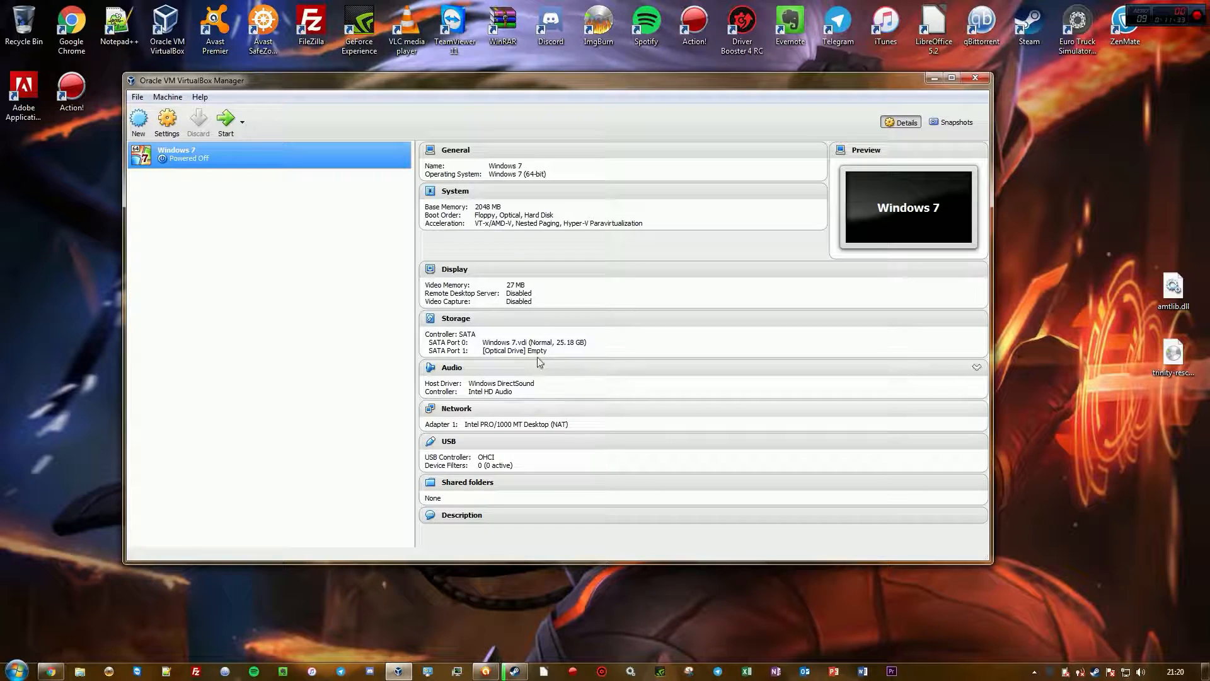
Open the Windows 7 machine's settings and browse its System and General pages and tabs
click(169, 120)
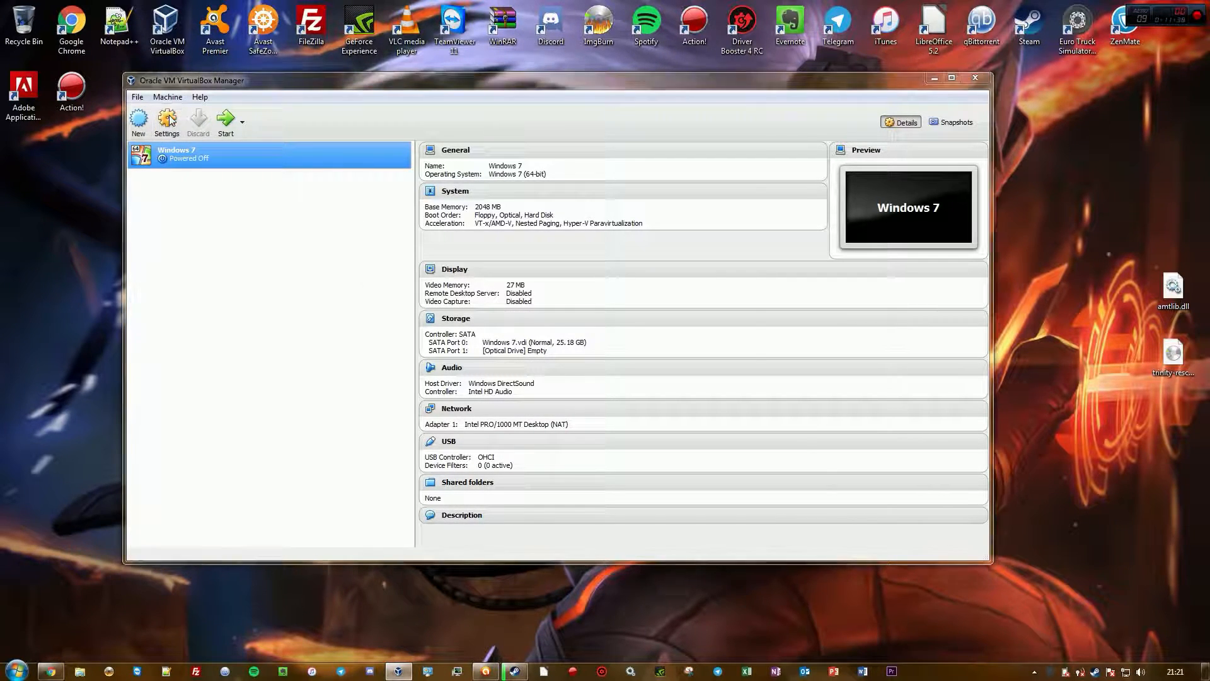
click(748, 171)
click(167, 120)
click(399, 221)
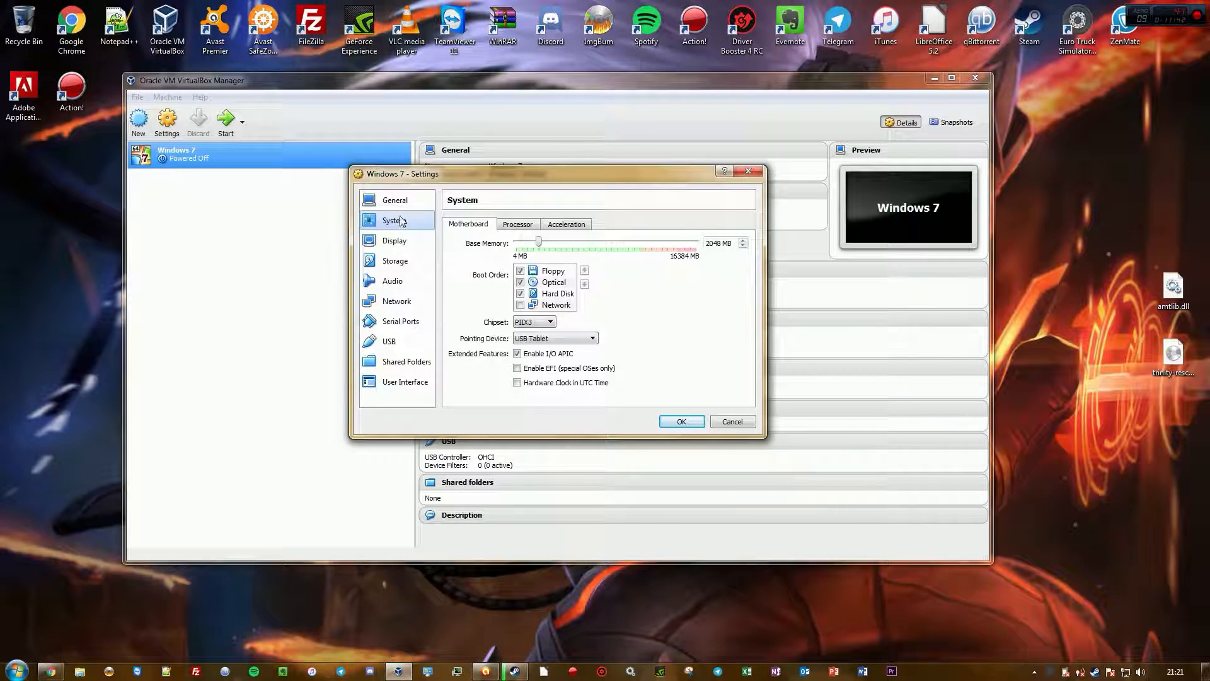
click(391, 202)
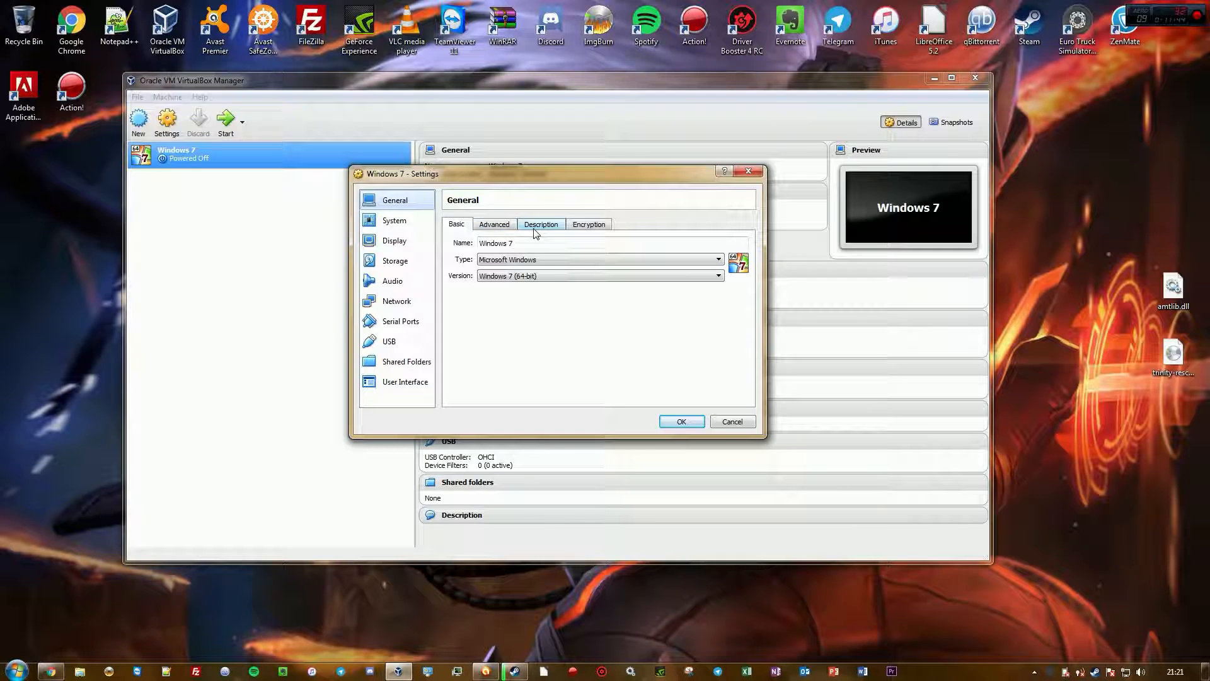
click(495, 225)
click(459, 225)
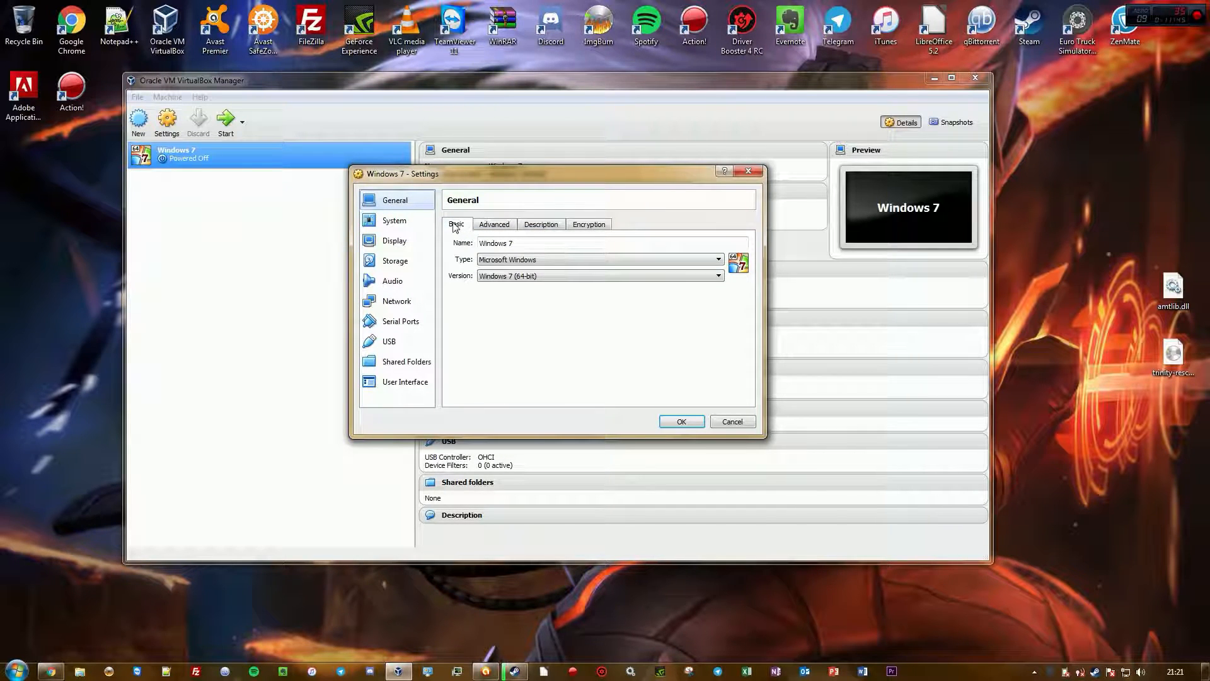
click(410, 222)
Review the machine's Display, Storage, System and General settings pages, toggling 3D acceleration on and off
click(400, 242)
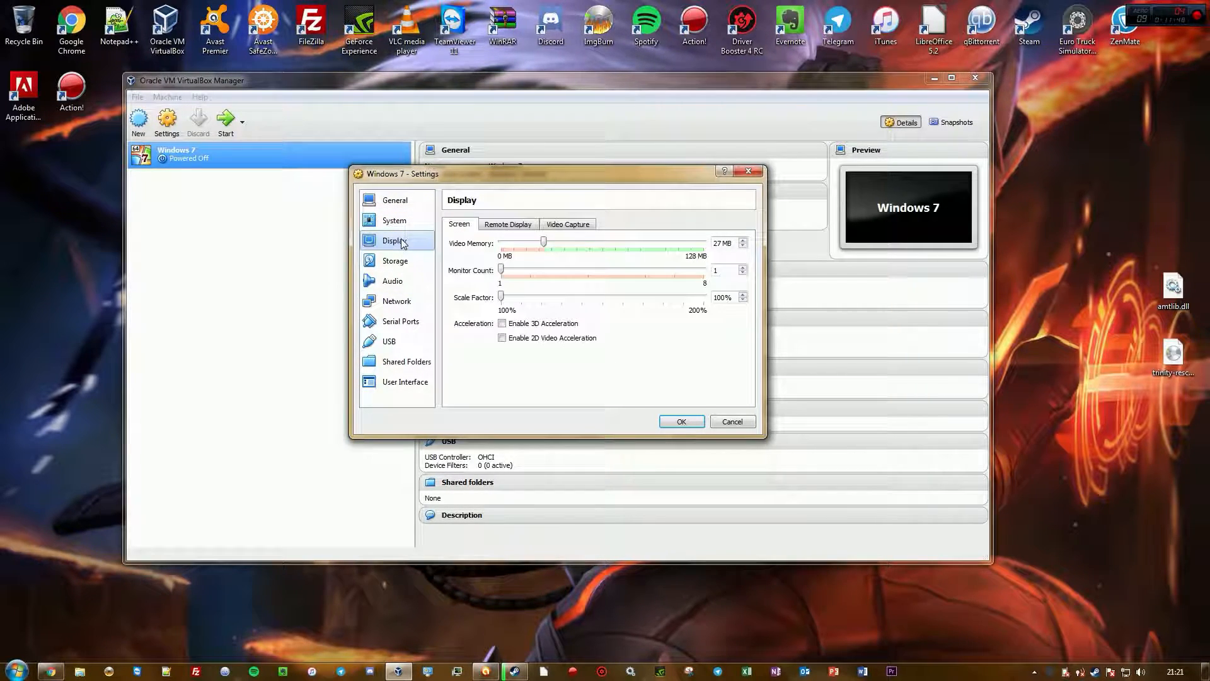
click(407, 222)
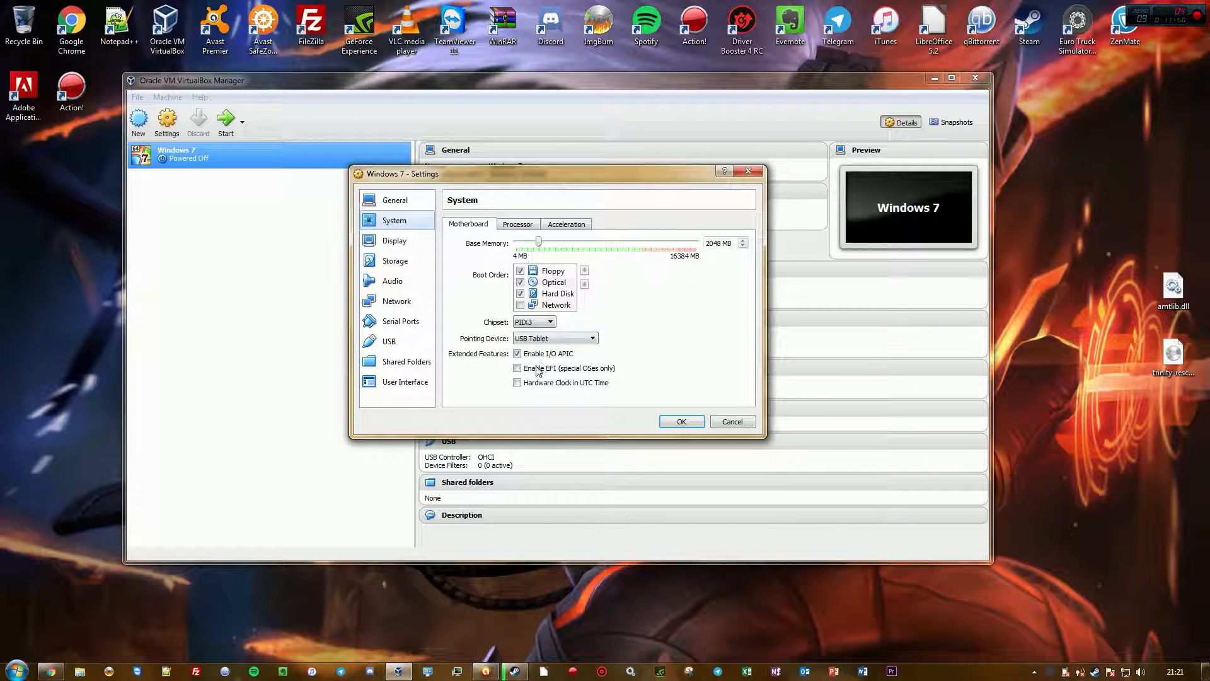
click(406, 246)
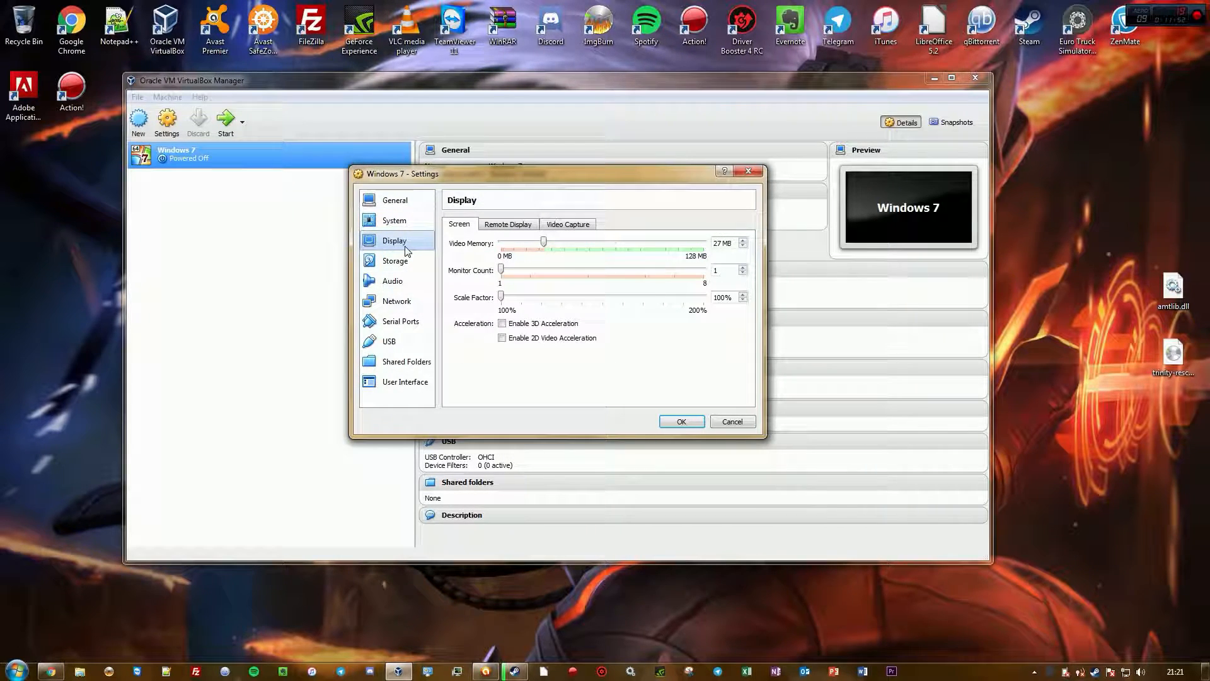
click(527, 325)
click(527, 326)
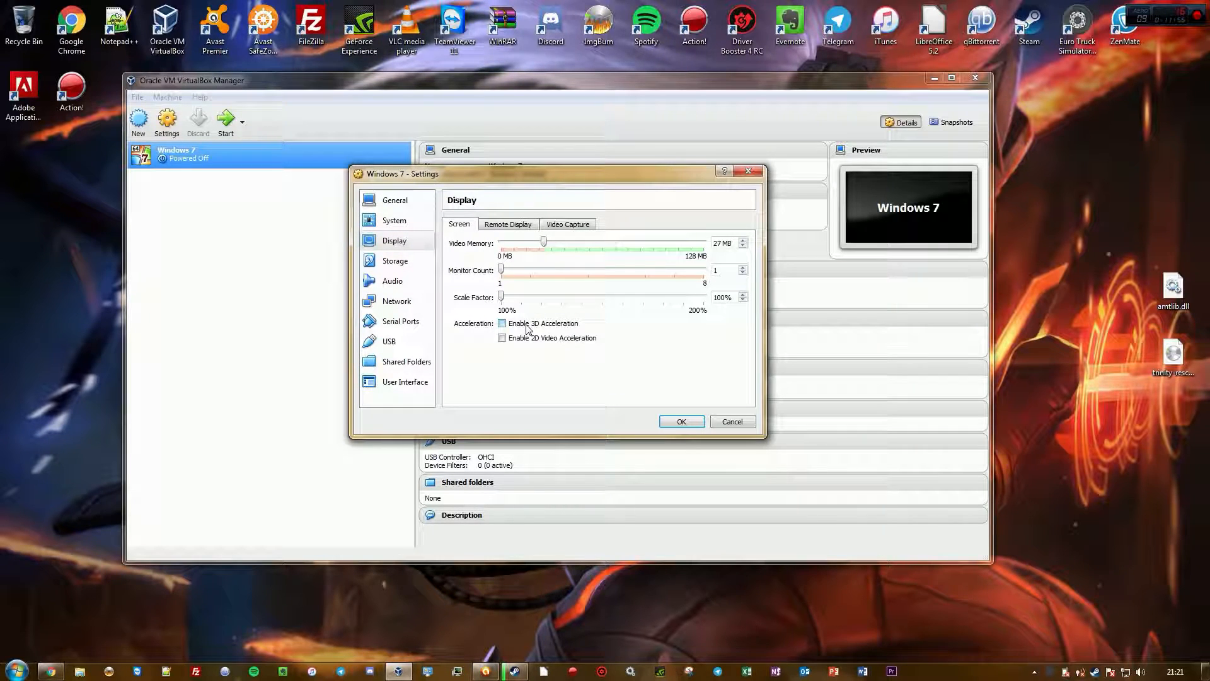
click(403, 263)
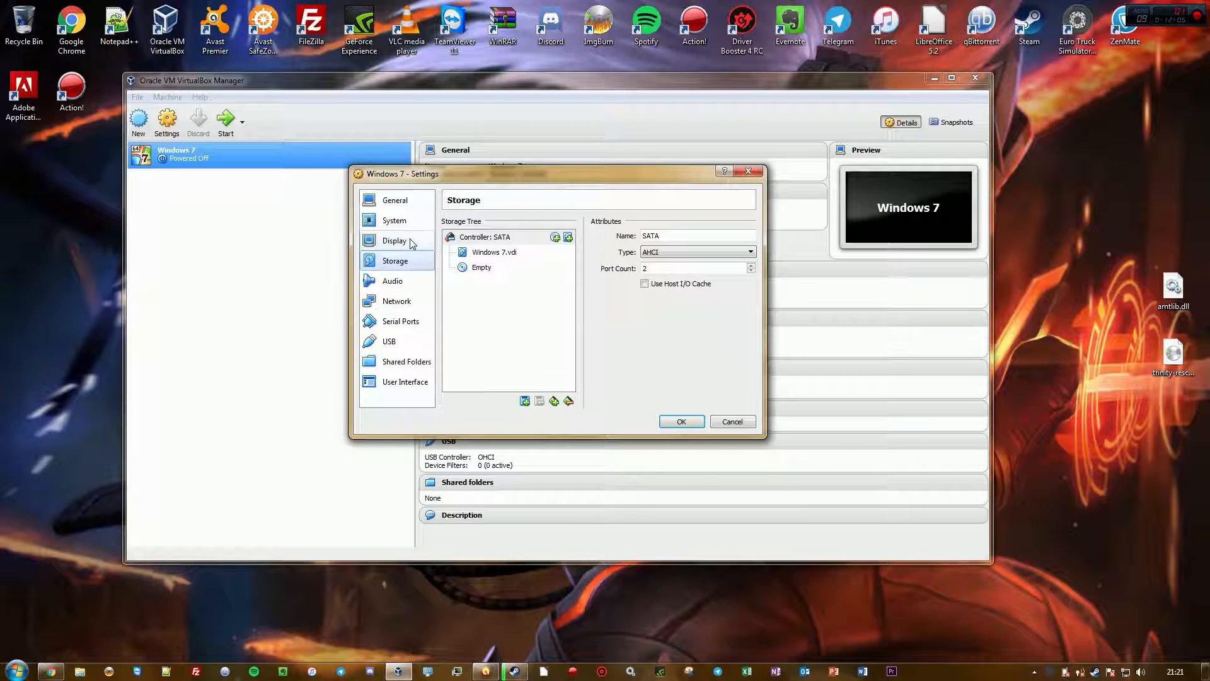
click(409, 242)
click(410, 222)
click(412, 201)
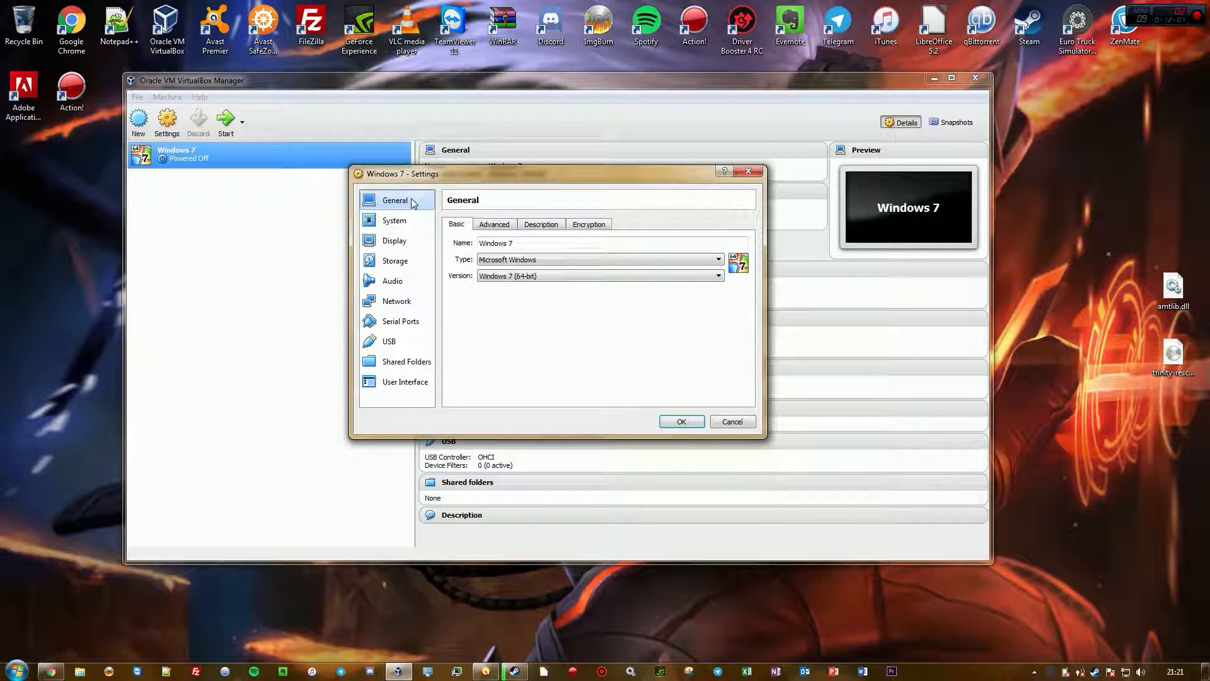